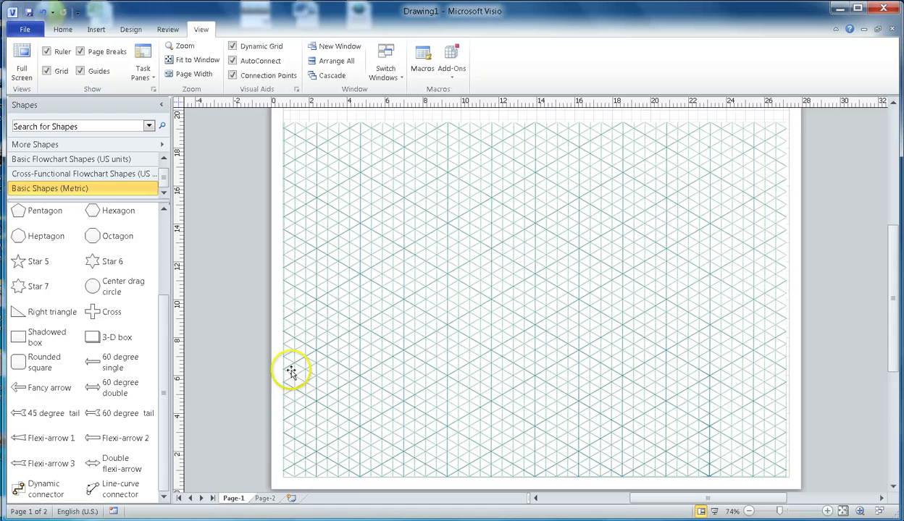
Show Page-2, which holds the scanned isometric graph paper image
{"action": "left_click", "coordinate": [264, 499]}
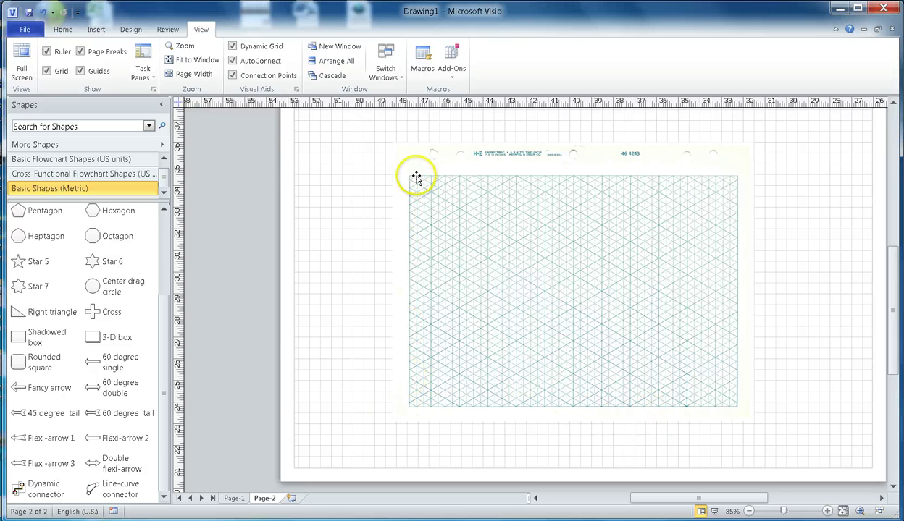
Add a small PicPick text label above the isometric paper on Page-2
{"action": "left_click", "coordinate": [96, 29]}
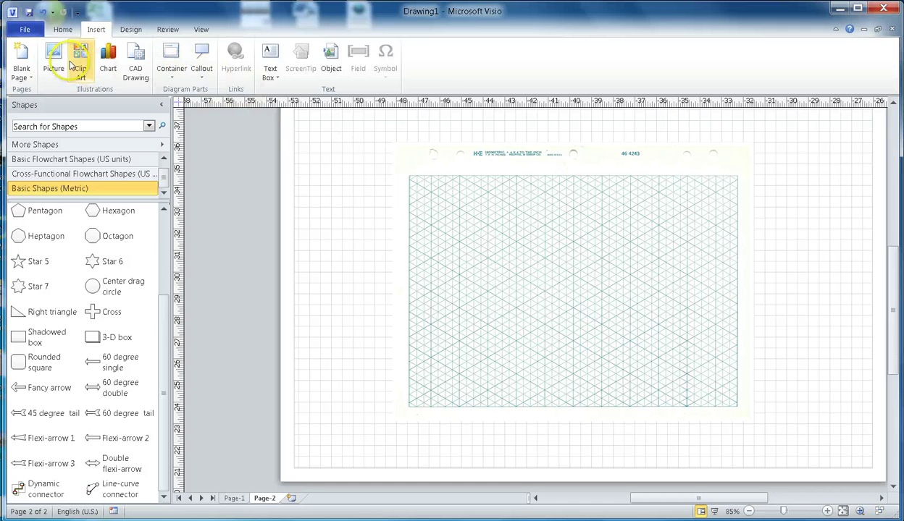
{"action": "left_click", "coordinate": [62, 29]}
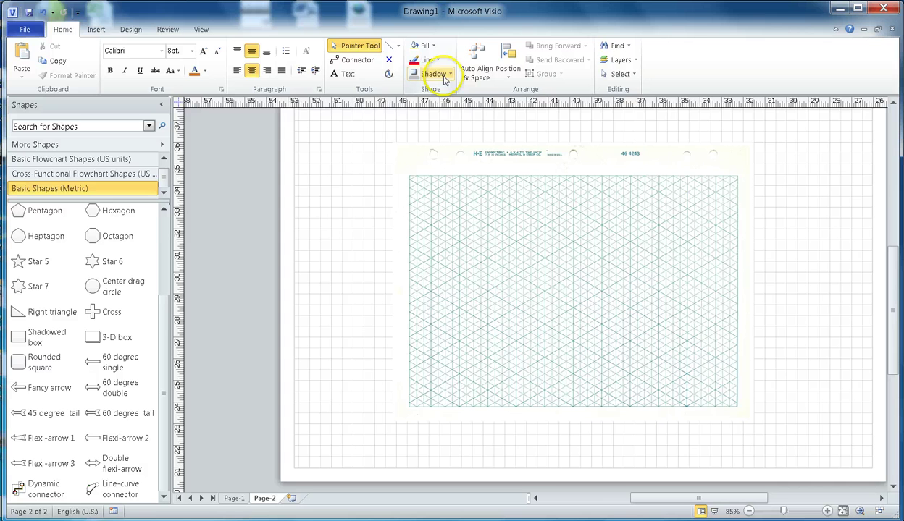
{"action": "left_click", "coordinate": [342, 74]}
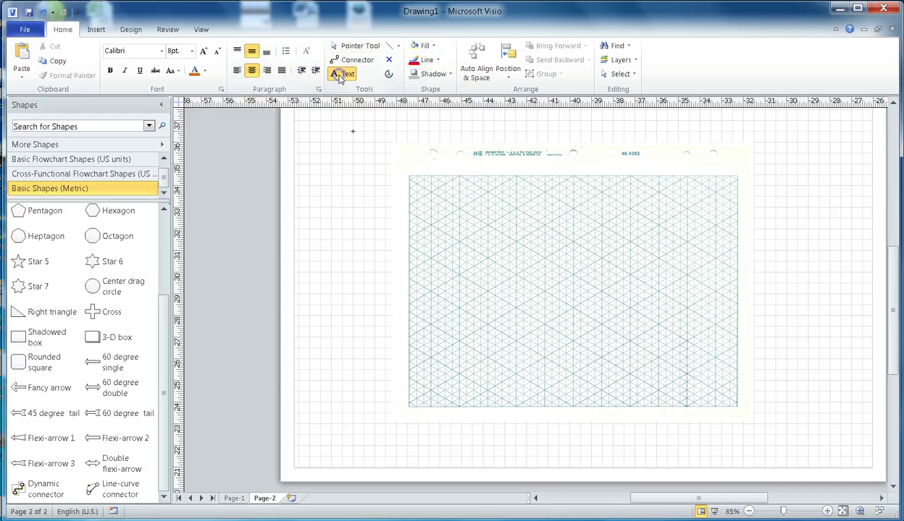
{"action": "left_click", "coordinate": [351, 137]}
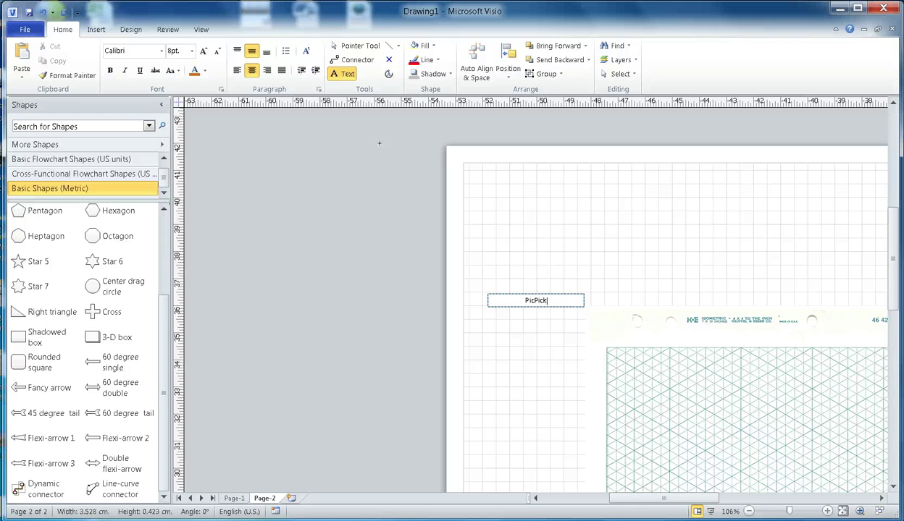
{"action": "left_click", "coordinate": [551, 200]}
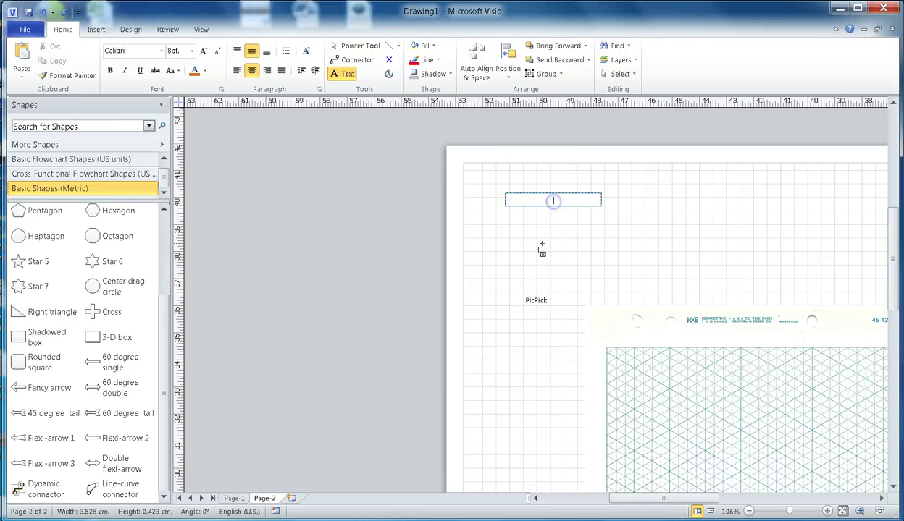
{"action": "left_click", "coordinate": [521, 300]}
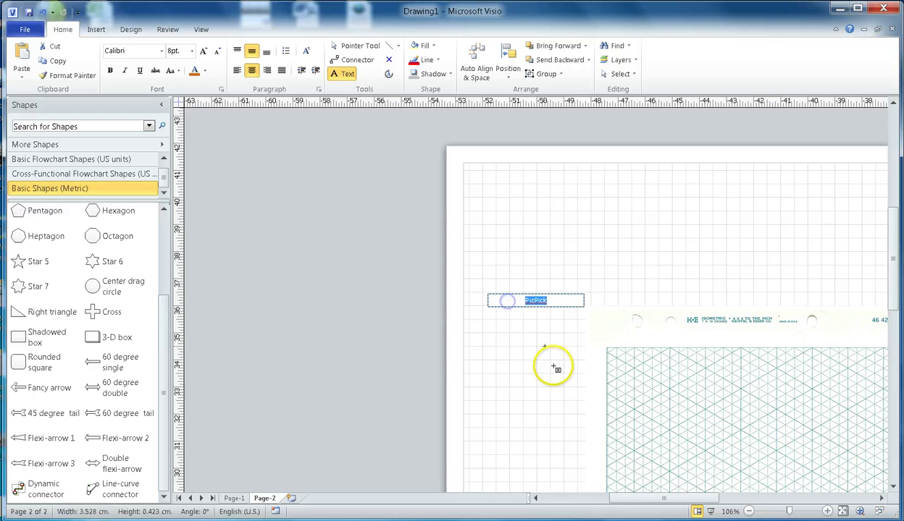
Scroll and zoom in on the isometric paper, then return to Page-1
{"action": "left_click", "coordinate": [722, 498]}
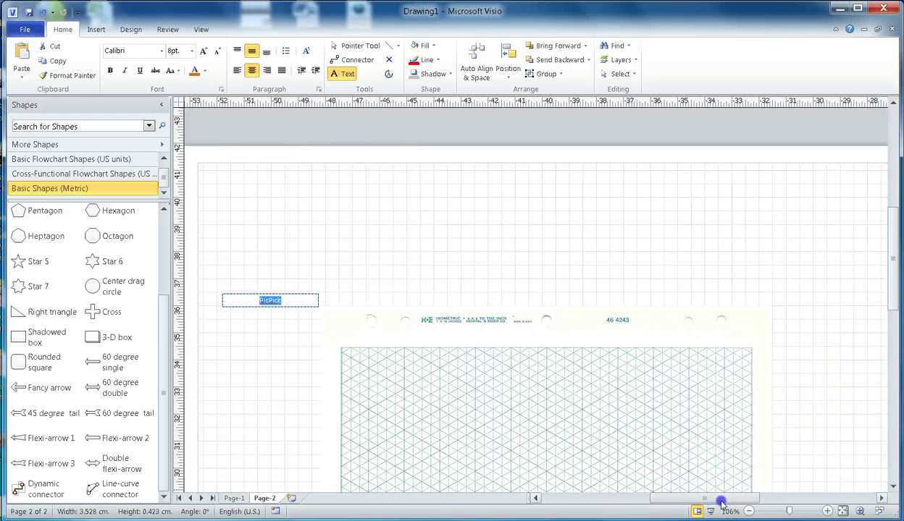
{"action": "left_click", "coordinate": [893, 301]}
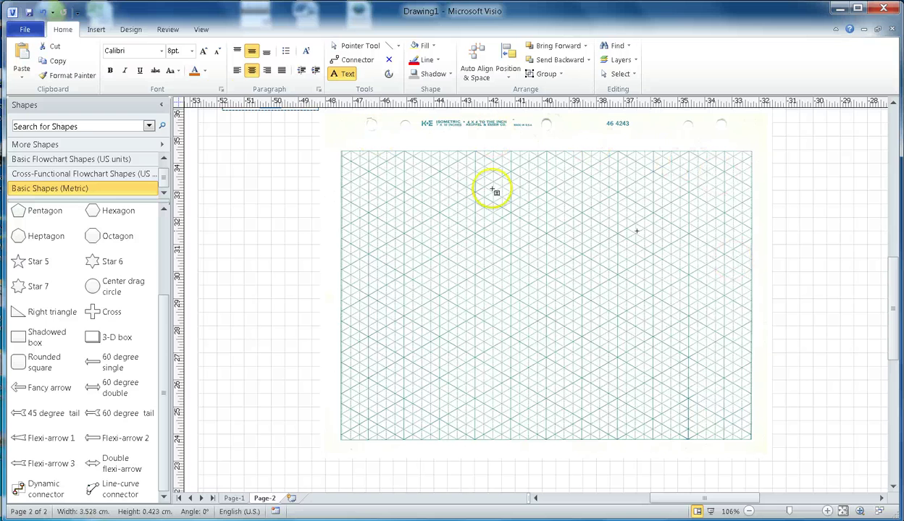
{"action": "left_click", "coordinate": [826, 511]}
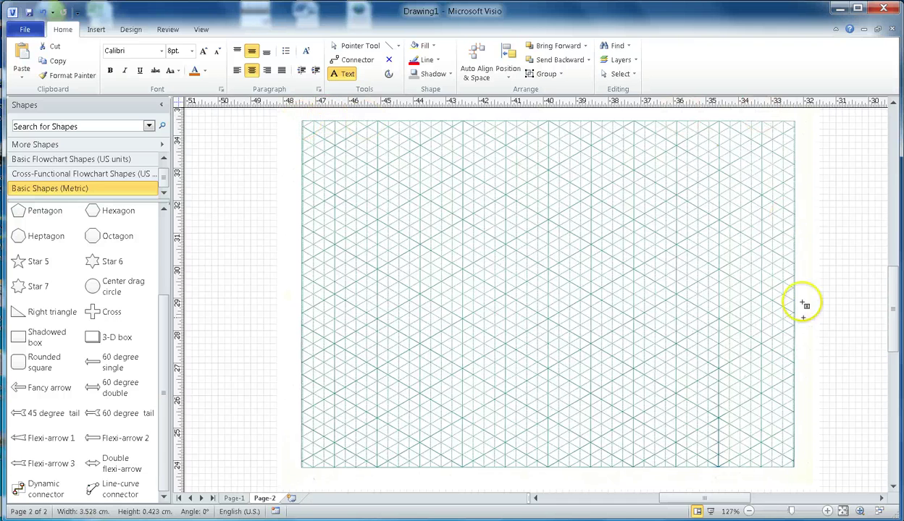
{"action": "left_click", "coordinate": [233, 499]}
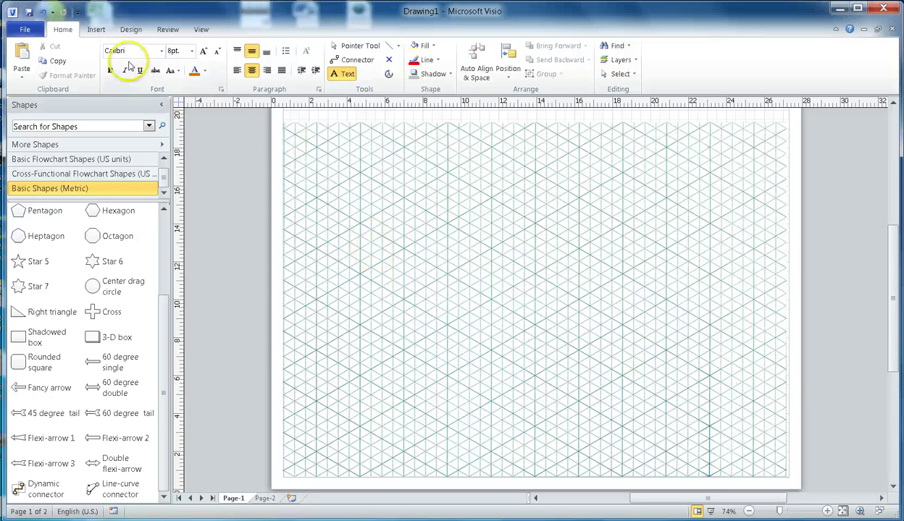
Show the Size & Position task pane beside the Page-1 grid
{"action": "left_click", "coordinate": [204, 31]}
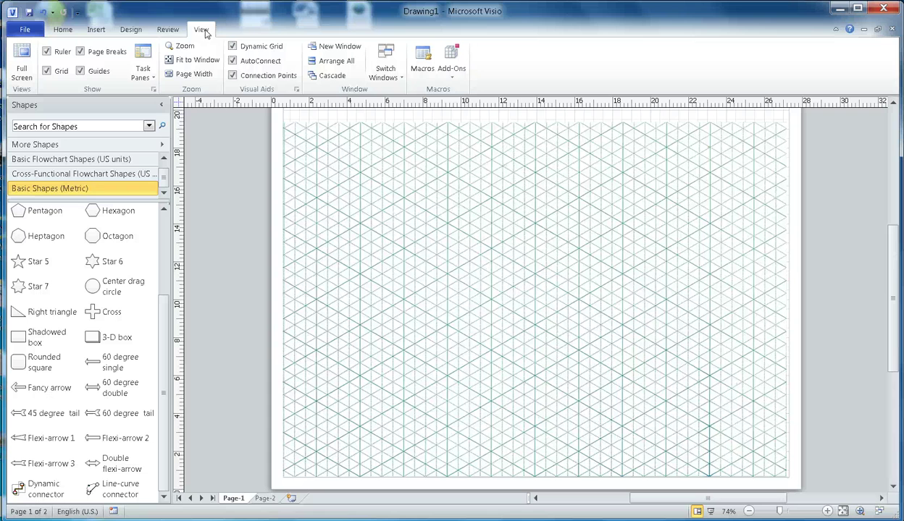
{"action": "left_click", "coordinate": [145, 78]}
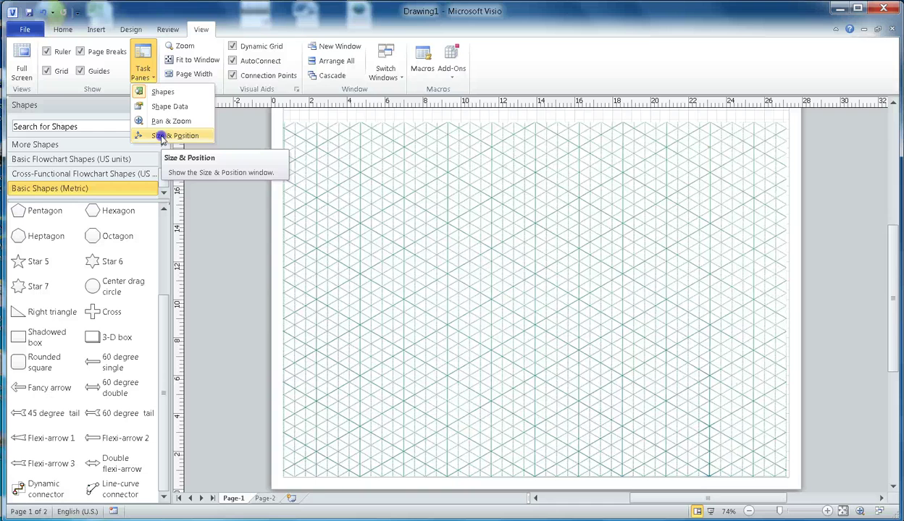
{"action": "left_click", "coordinate": [162, 138]}
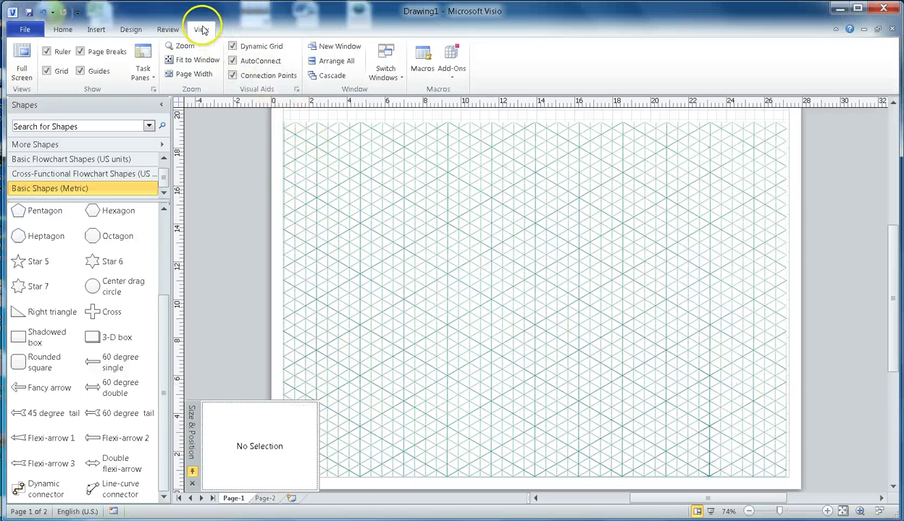
In the Snap & Glue settings, enter a 30° isometric angle and turn off Snap and Glue
{"action": "left_click", "coordinate": [296, 90]}
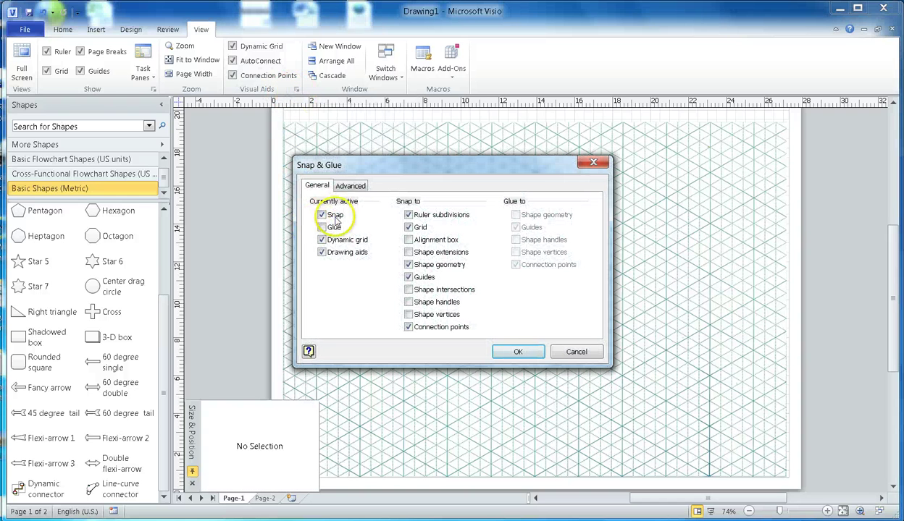
{"action": "left_click", "coordinate": [351, 187]}
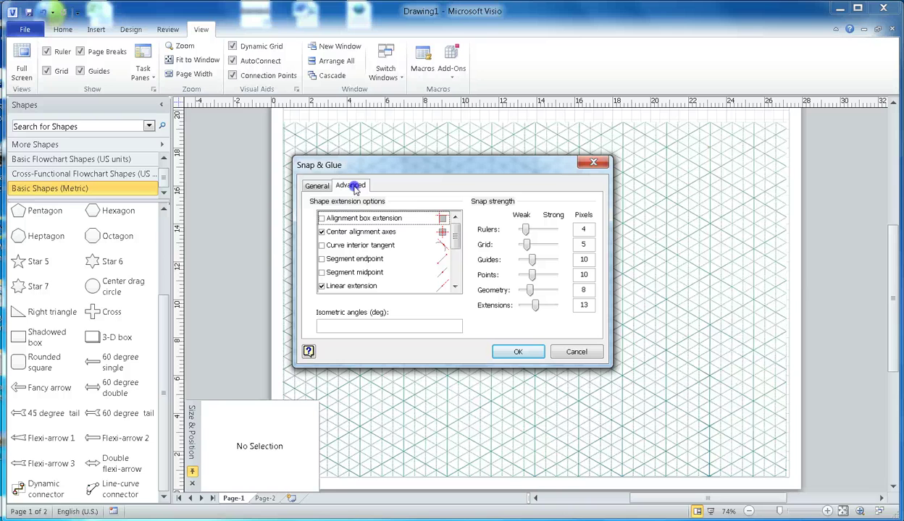
{"action": "left_click_drag", "start_coordinate": [455, 231], "coordinate": [455, 278]}
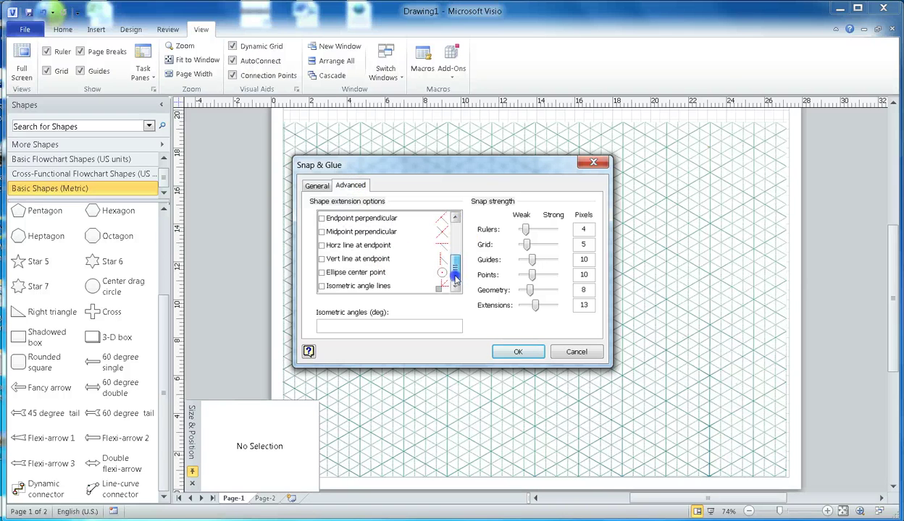
{"action": "left_click", "coordinate": [380, 286]}
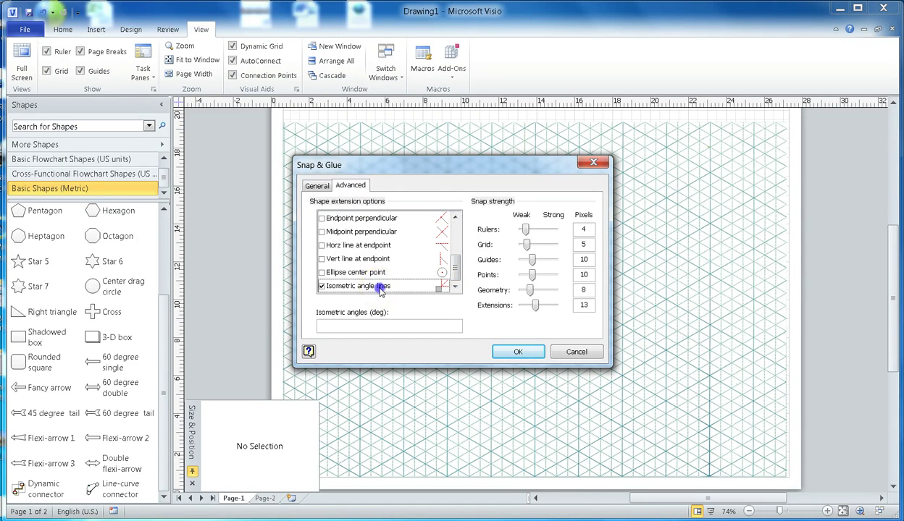
{"action": "left_click", "coordinate": [324, 288]}
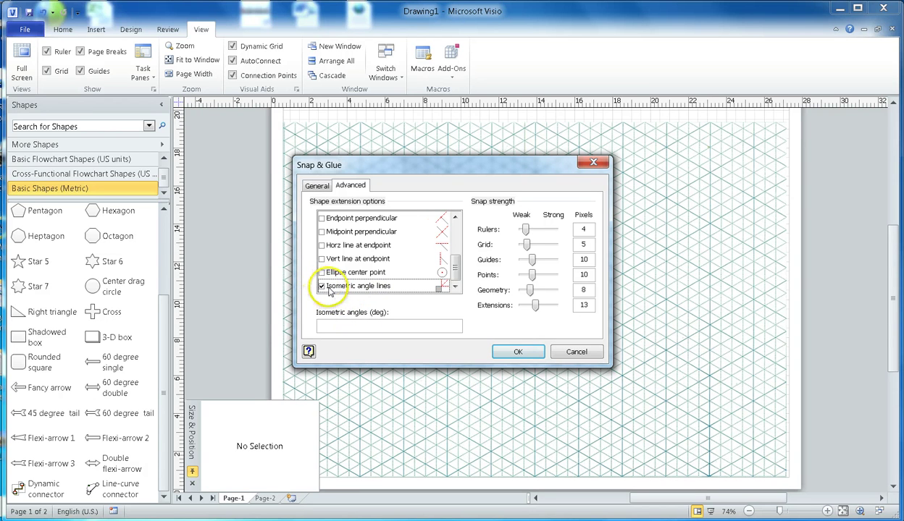
{"action": "left_click", "coordinate": [341, 327]}
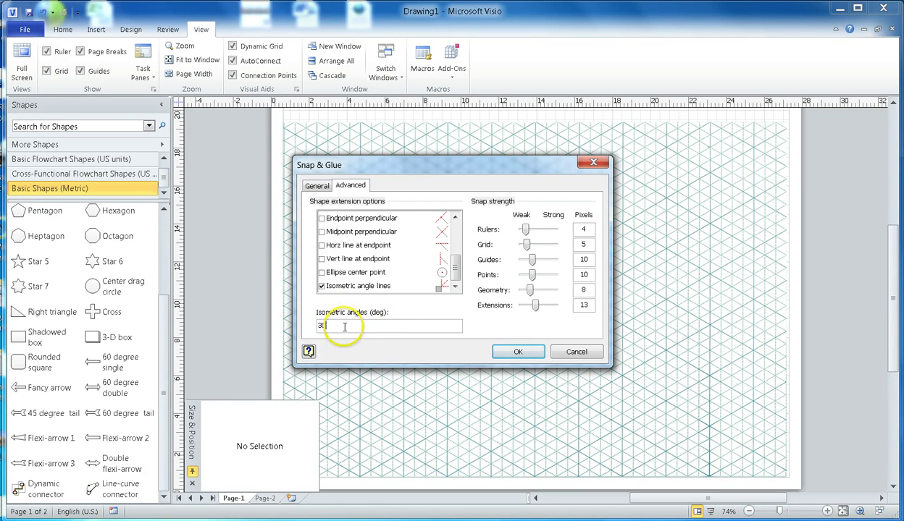
{"action": "left_click", "coordinate": [322, 287]}
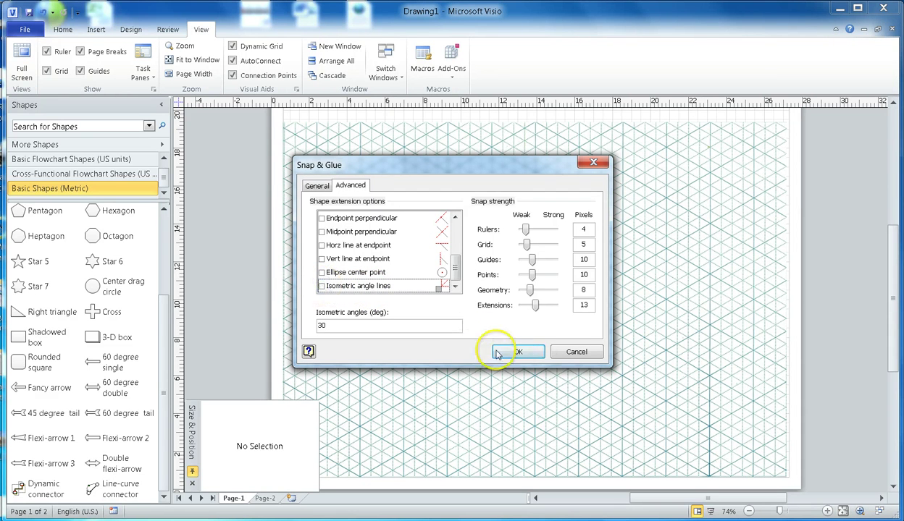
{"action": "left_click", "coordinate": [315, 186]}
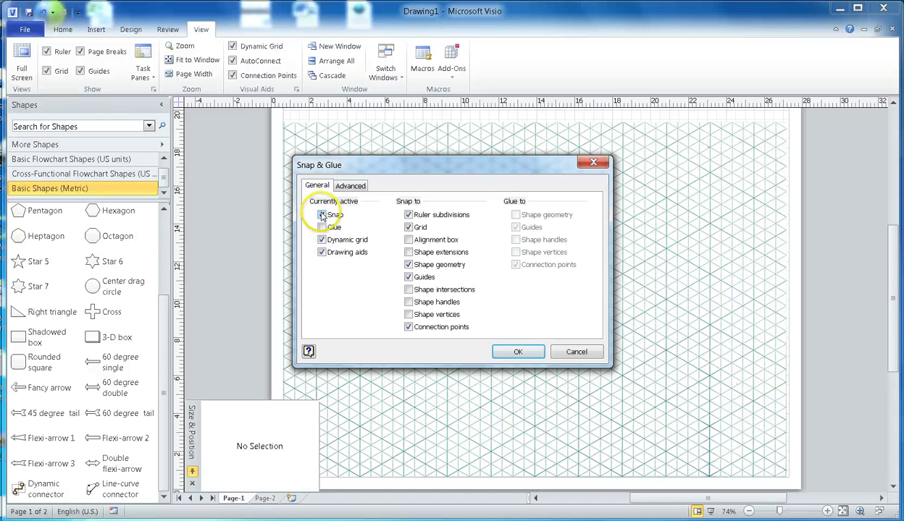
{"action": "left_click", "coordinate": [321, 216]}
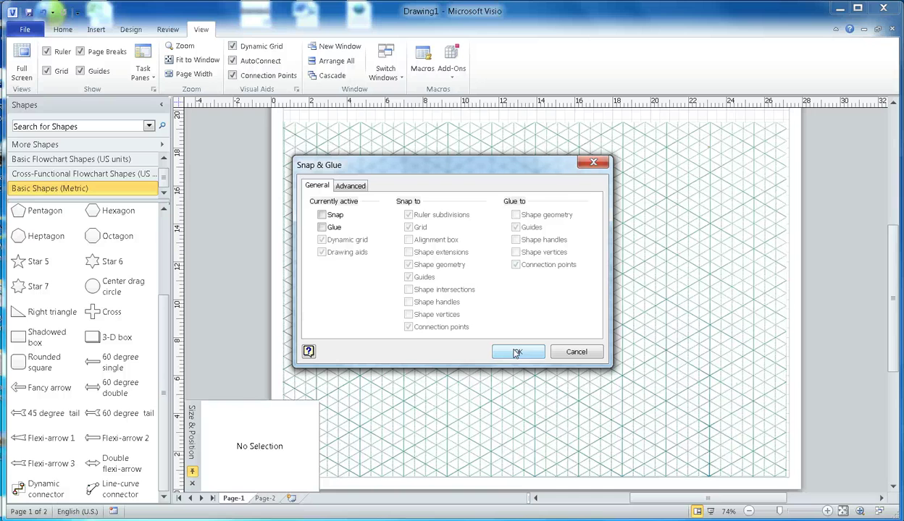
{"action": "left_click", "coordinate": [516, 353]}
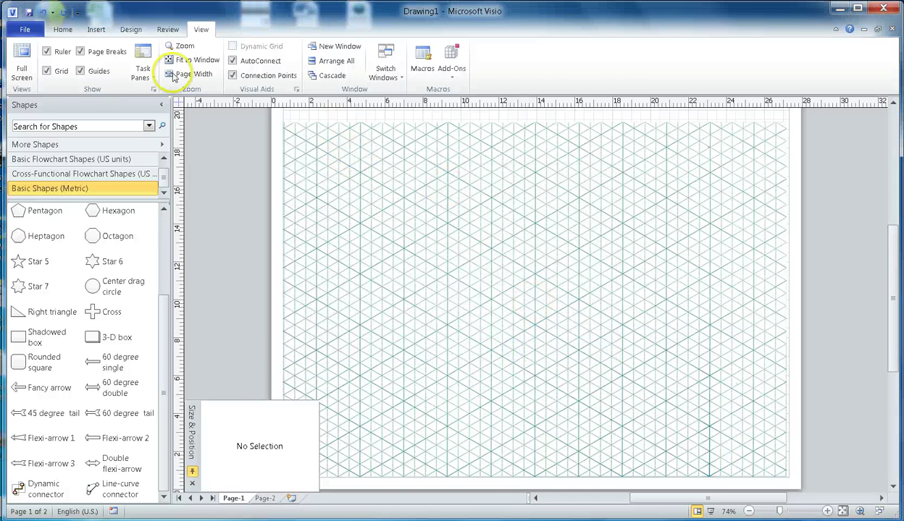
{"action": "left_click", "coordinate": [63, 30]}
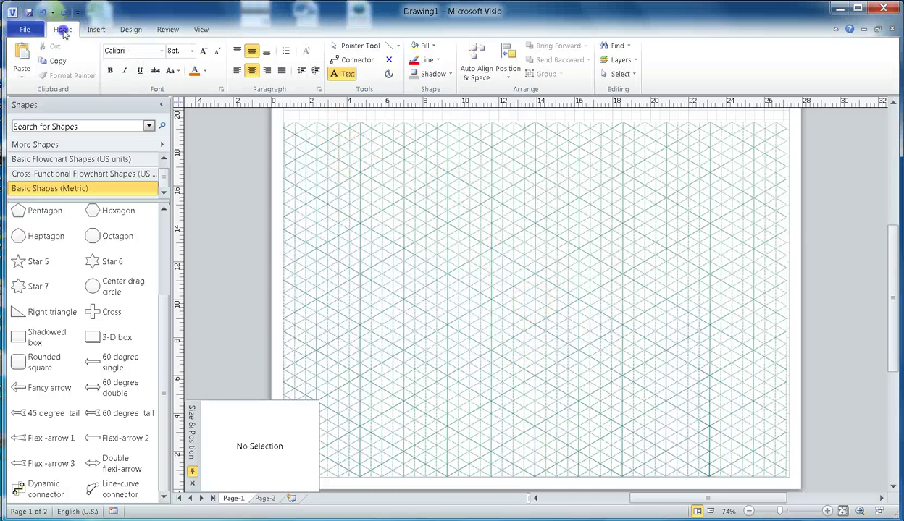
{"action": "left_click", "coordinate": [398, 46]}
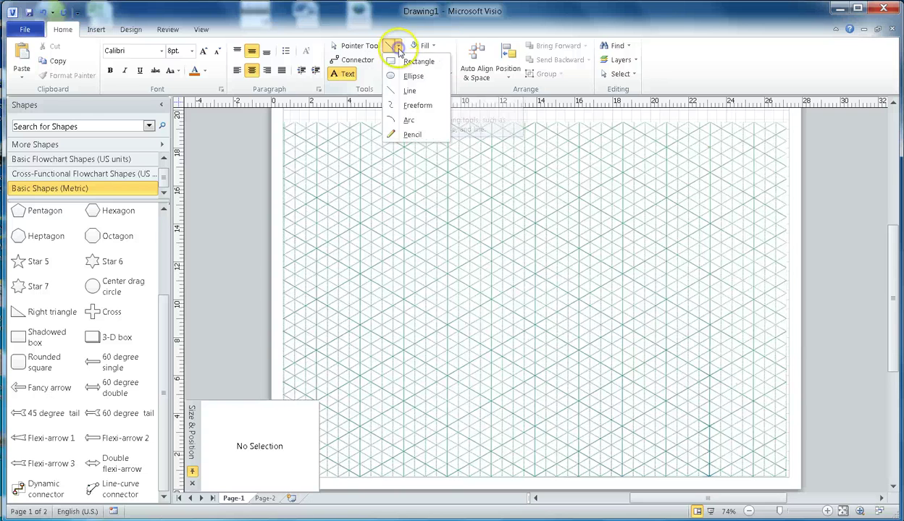
{"action": "left_click", "coordinate": [396, 97]}
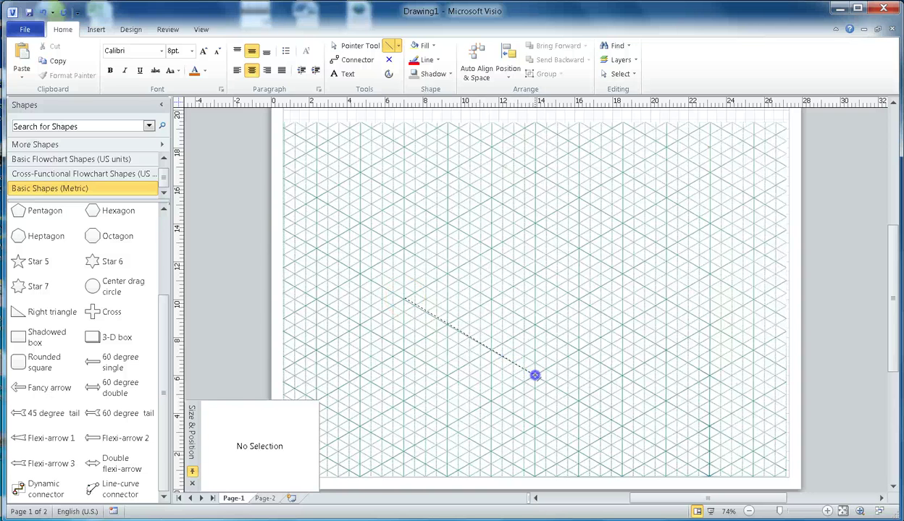
{"action": "left_click_drag", "start_coordinate": [403, 298], "coordinate": [534, 375]}
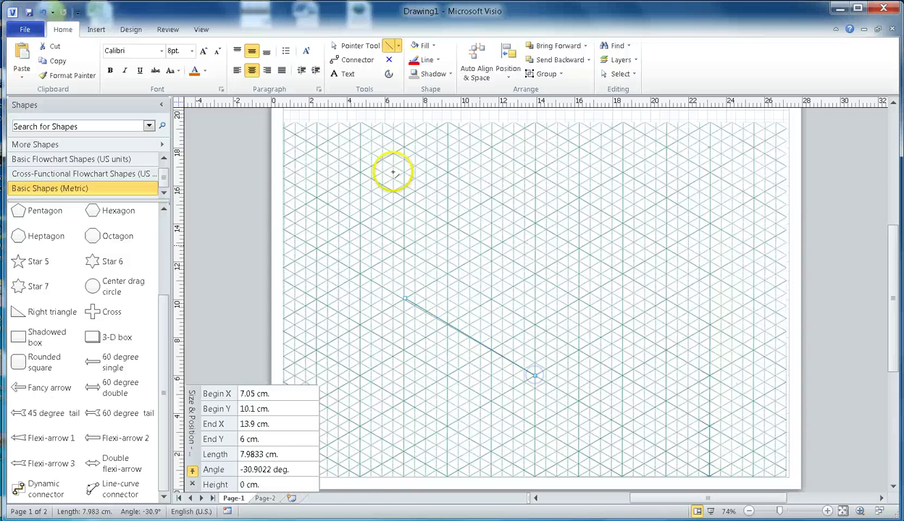
{"action": "left_click", "coordinate": [43, 13]}
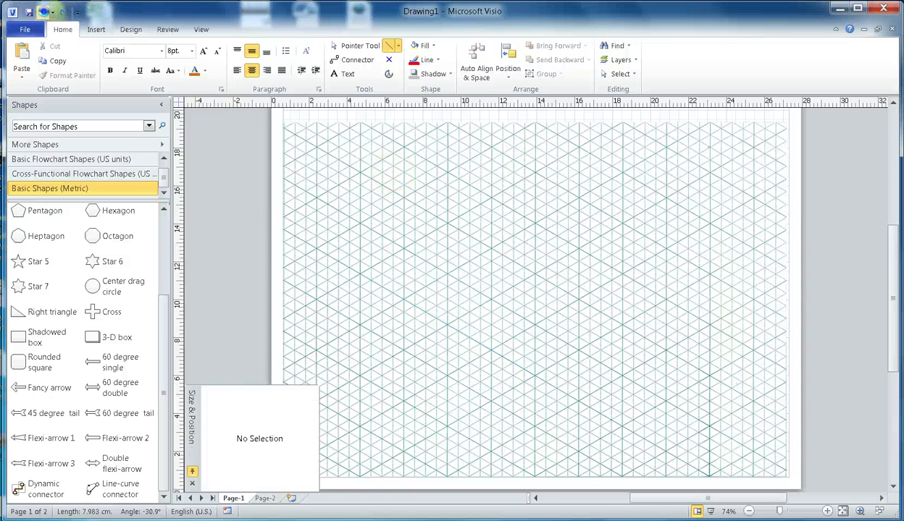
Give the grid picture a 2¼ pt border and start a line from the left grid point
{"action": "left_click", "coordinate": [533, 375]}
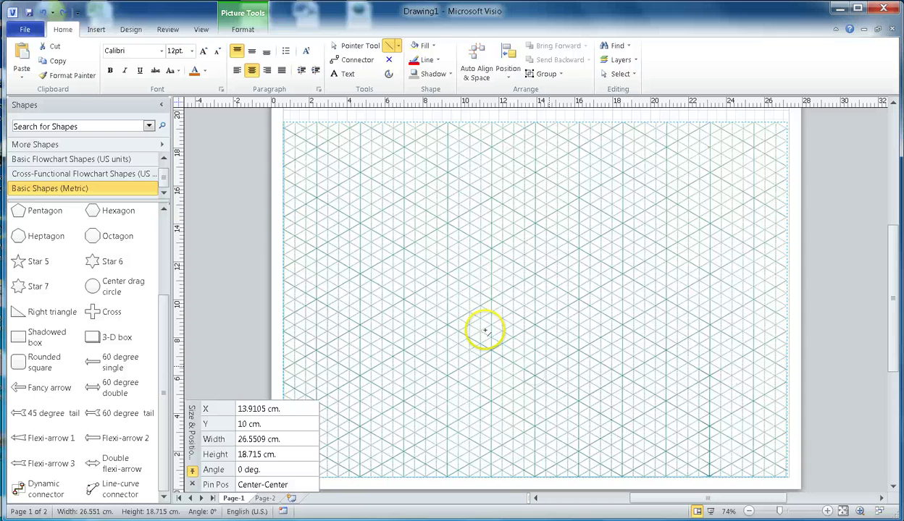
{"action": "left_click", "coordinate": [397, 47]}
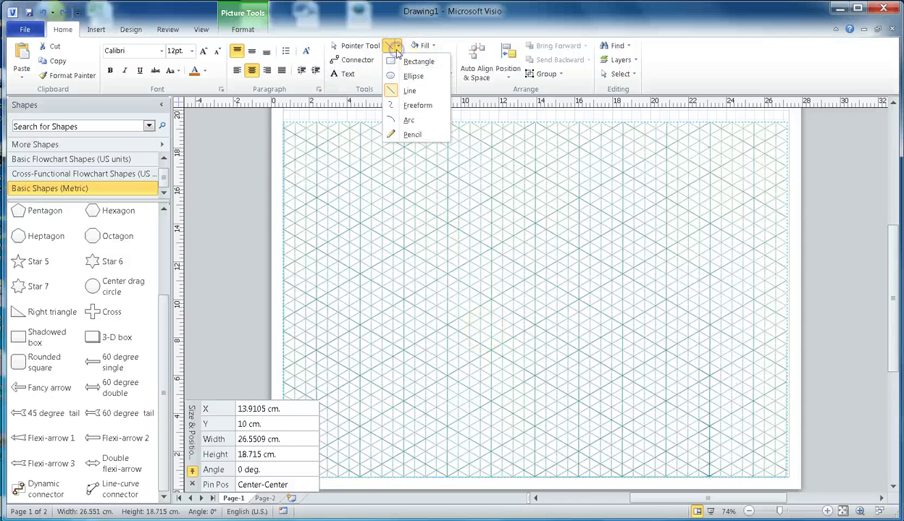
{"action": "left_click", "coordinate": [394, 89]}
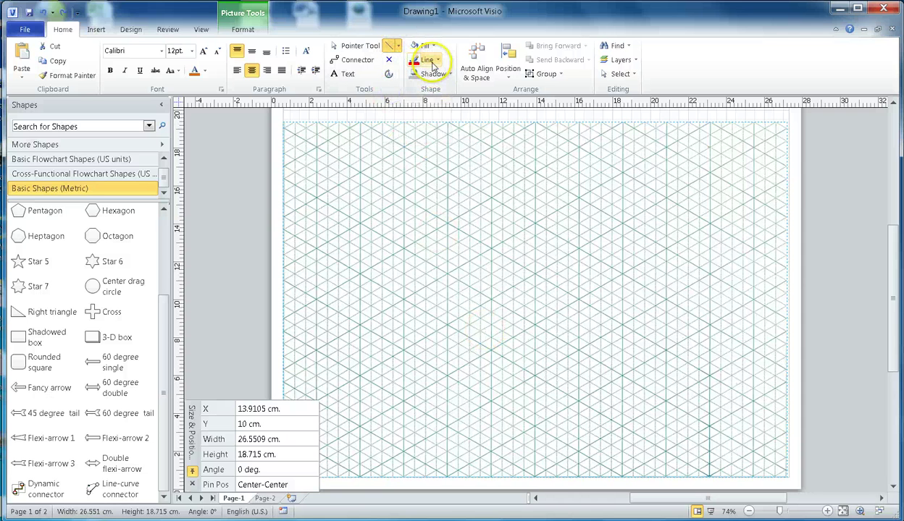
{"action": "left_click", "coordinate": [427, 60]}
{"action": "mouse_move", "coordinate": [430, 217]}
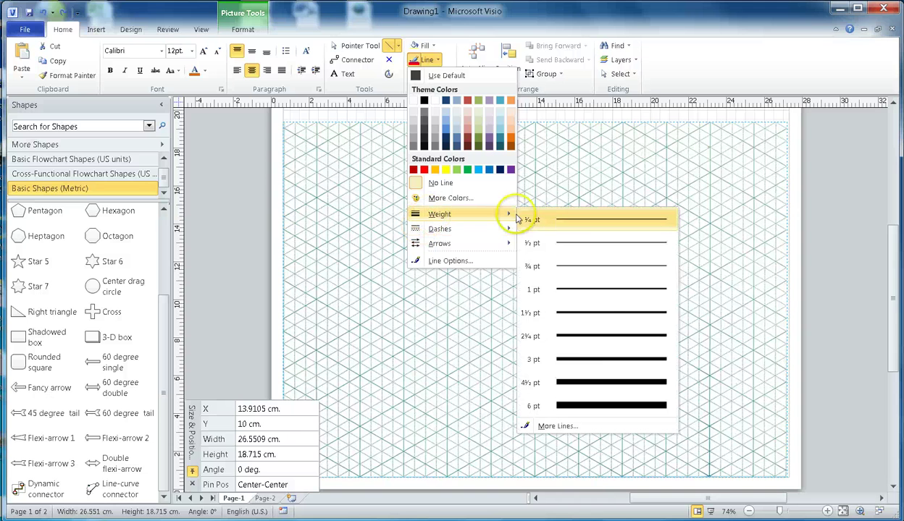
{"action": "left_click", "coordinate": [593, 338]}
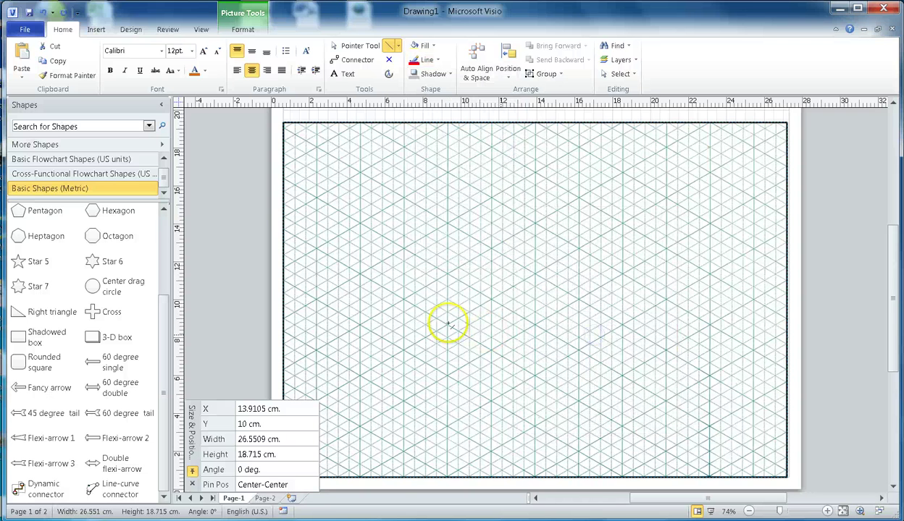
{"action": "left_click_drag", "start_coordinate": [403, 299], "coordinate": [470, 341]}
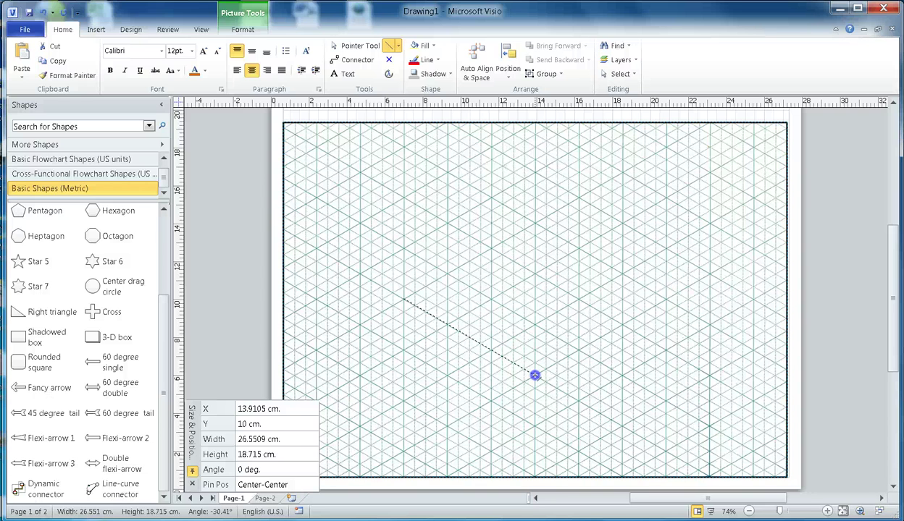
Finish the line at the rhombus's bottom point and make it thicker
{"action": "left_click_drag", "start_coordinate": [534, 375], "coordinate": [534, 375]}
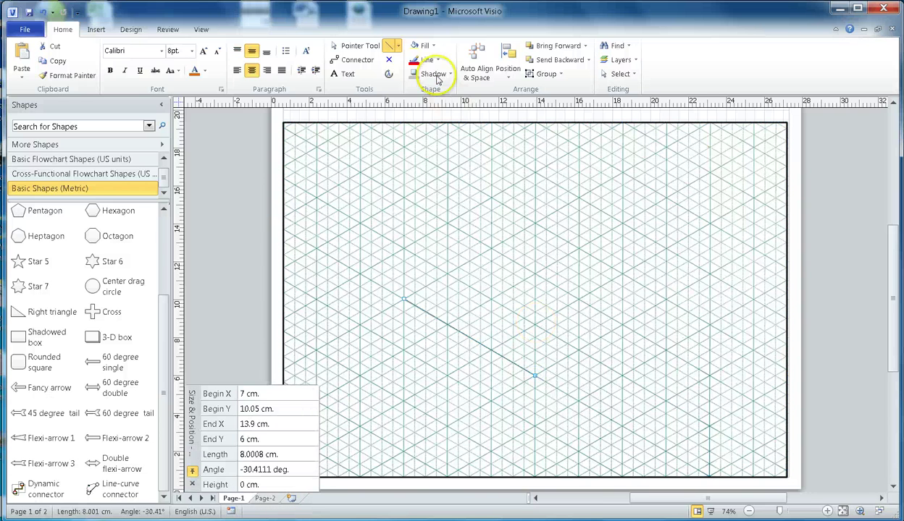
{"action": "left_click", "coordinate": [460, 254]}
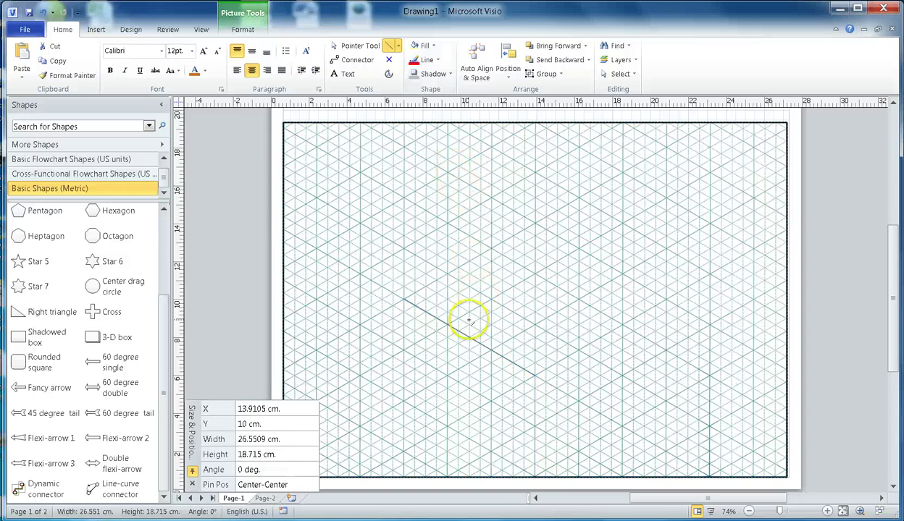
{"action": "left_click", "coordinate": [462, 334]}
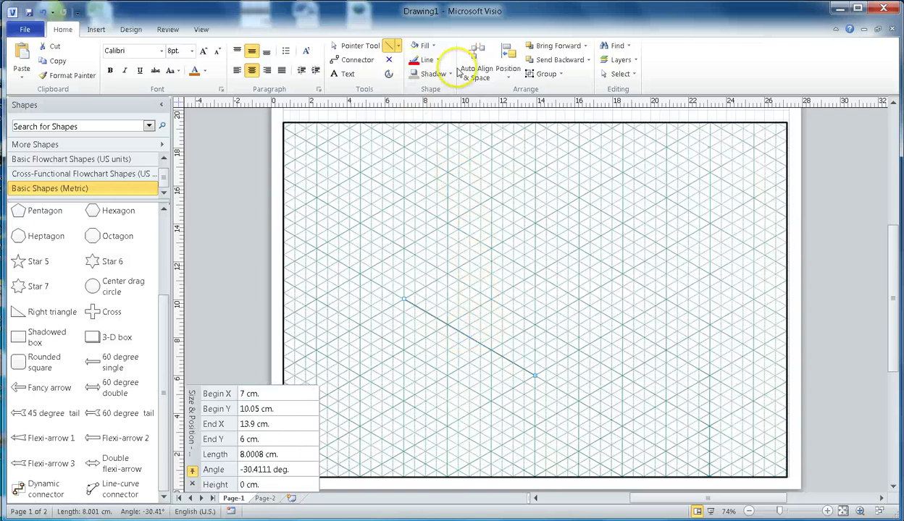
{"action": "left_click", "coordinate": [428, 60]}
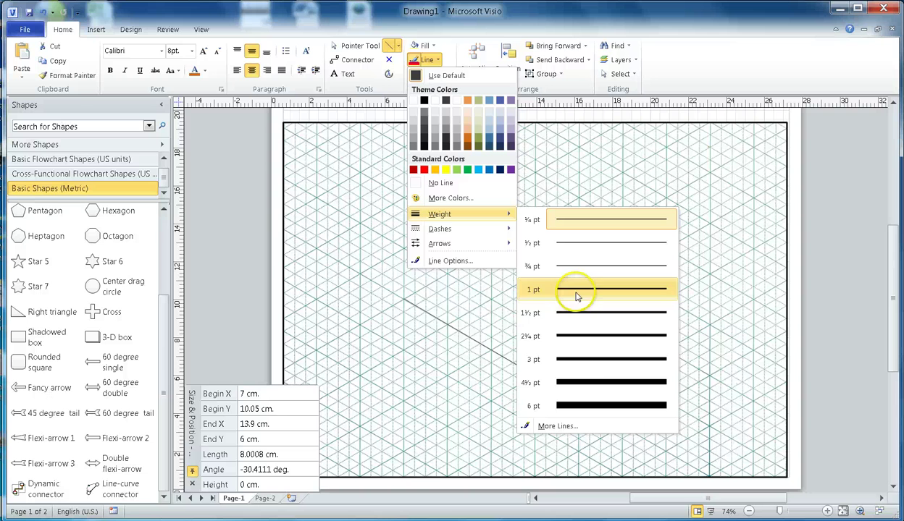
{"action": "left_click", "coordinate": [591, 357]}
{"action": "left_click", "coordinate": [540, 369]}
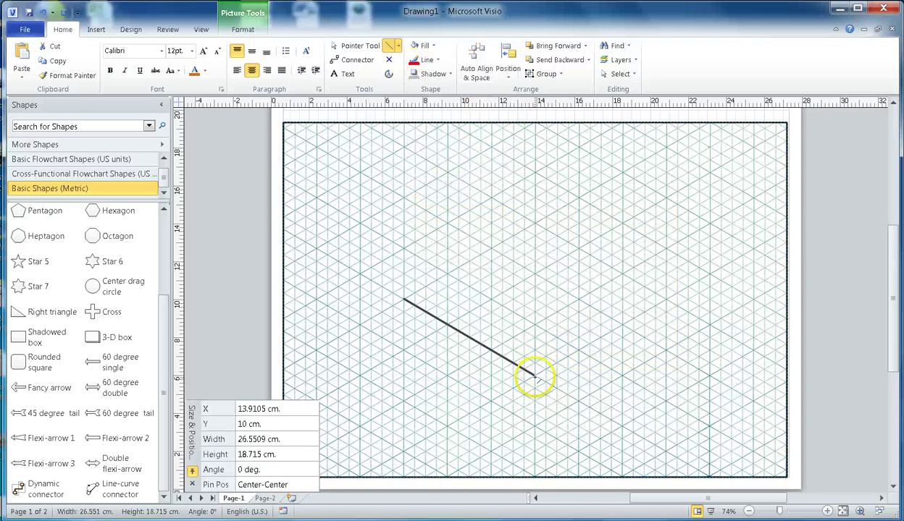
Undo a stray line from the bottom point and choose a heavier line weight
{"action": "left_click_drag", "start_coordinate": [536, 373], "coordinate": [643, 312]}
{"action": "left_click", "coordinate": [48, 12]}
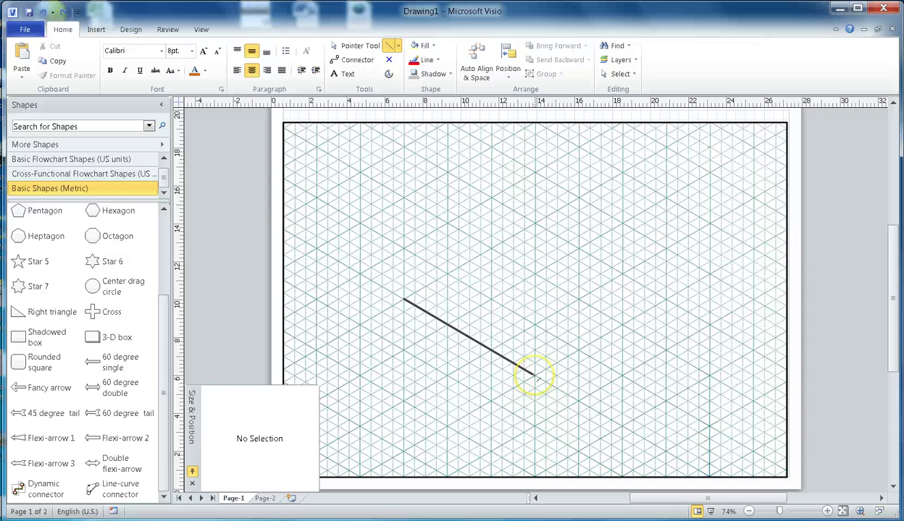
{"action": "left_click", "coordinate": [426, 60]}
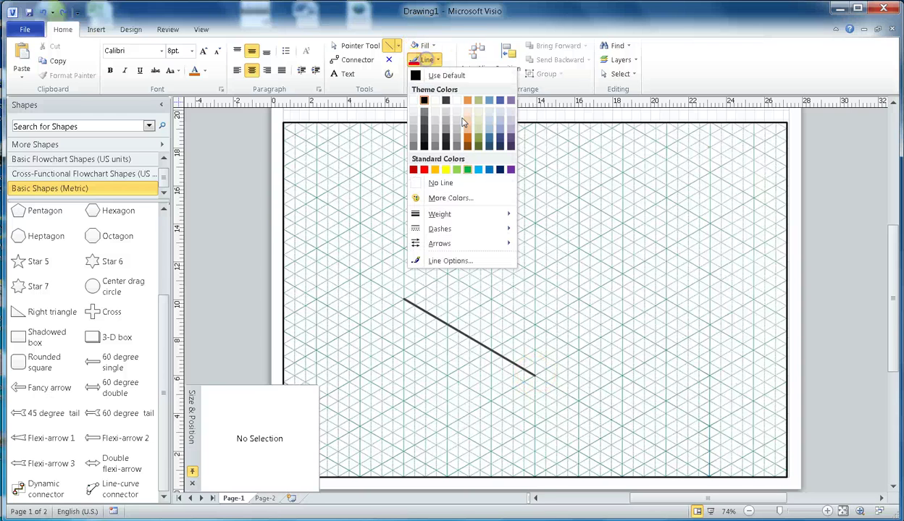
{"action": "mouse_move", "coordinate": [457, 217]}
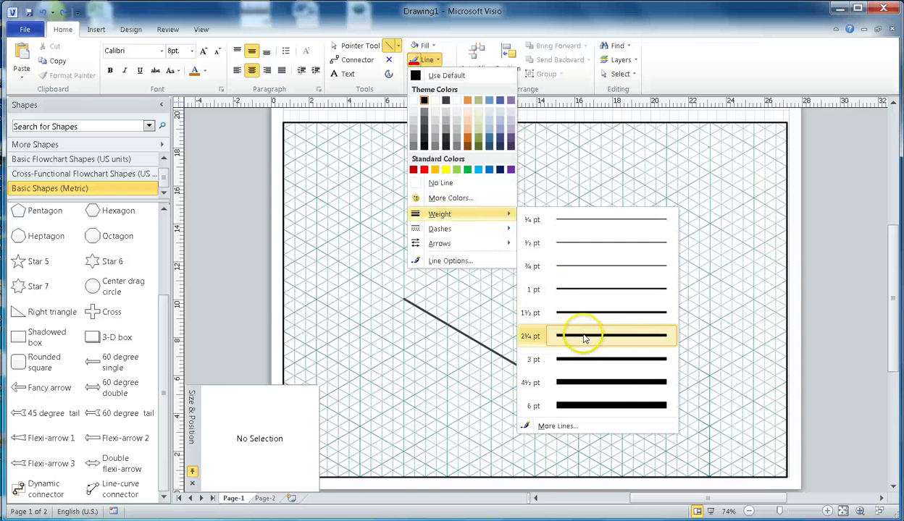
{"action": "left_click", "coordinate": [581, 360]}
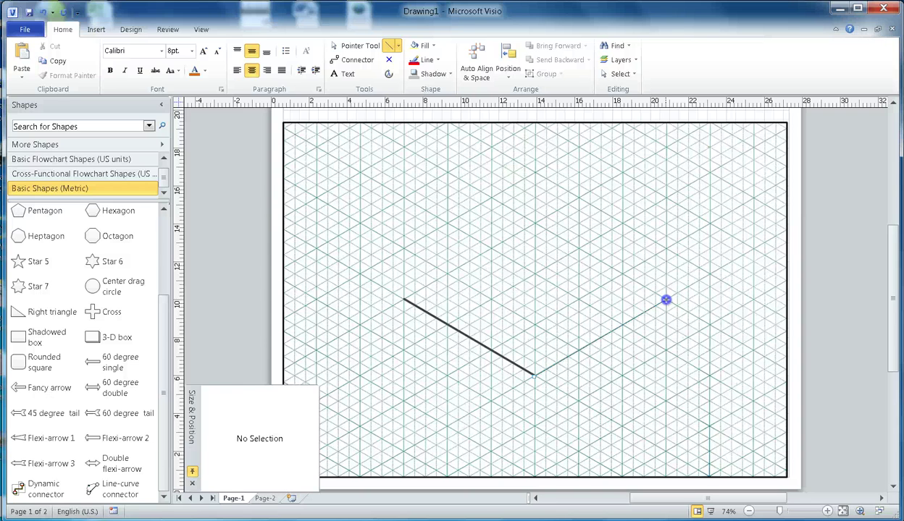
Draw the rhombus's remaining edges to the right, top and back to the left point
{"action": "left_click_drag", "start_coordinate": [666, 299], "coordinate": [538, 225]}
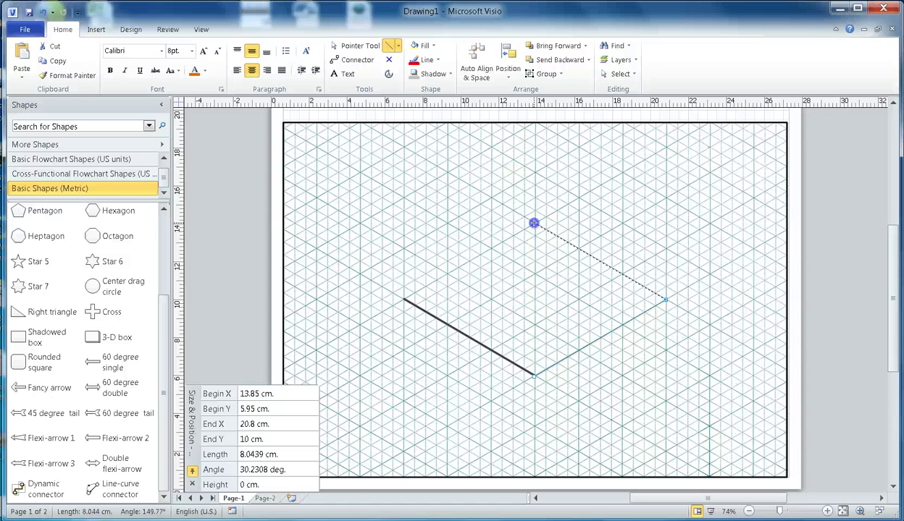
{"action": "left_click_drag", "start_coordinate": [534, 223], "coordinate": [404, 299]}
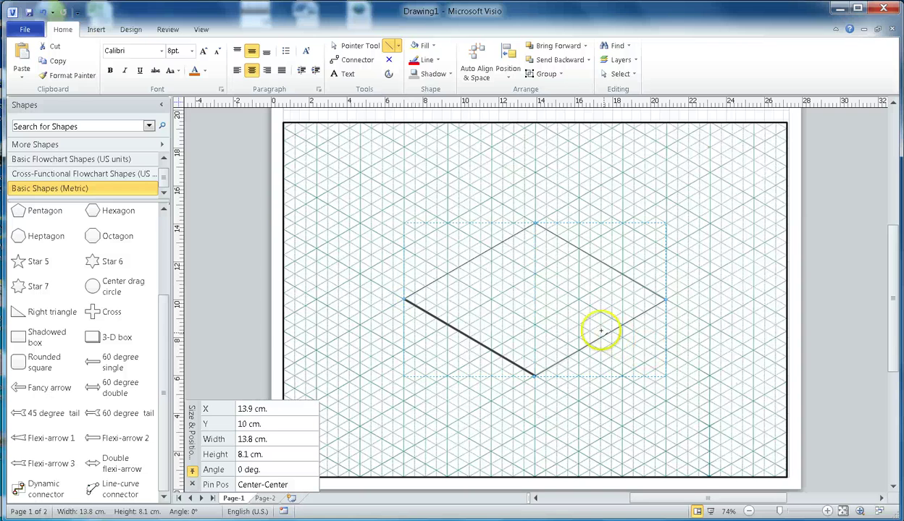
{"action": "left_click", "coordinate": [355, 47]}
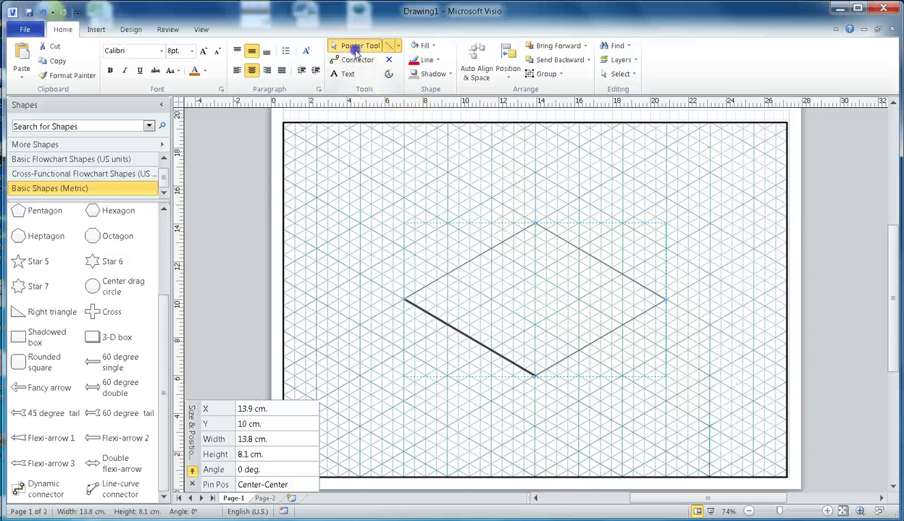
Select the rhombus and set all its edges to a bold 1½ pt weight
{"action": "left_click", "coordinate": [457, 255]}
{"action": "key", "text": "Escape"}
{"action": "left_click", "coordinate": [597, 326]}
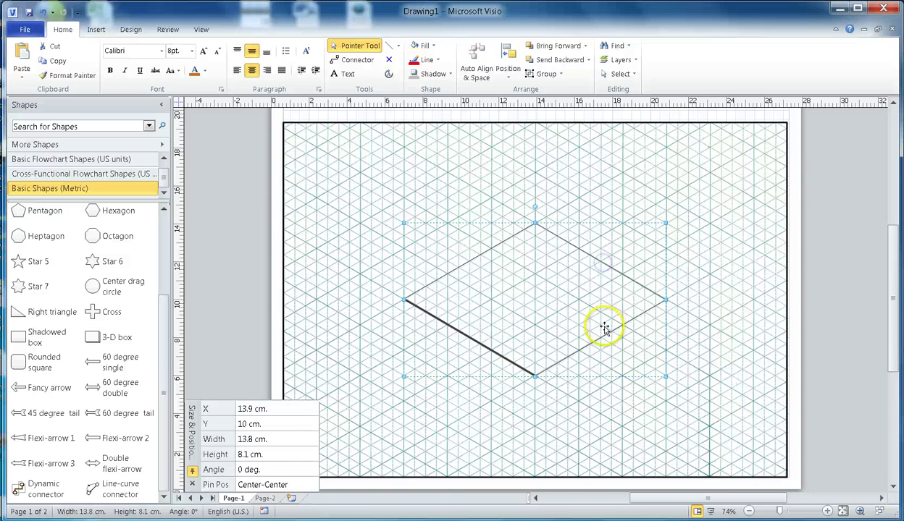
{"action": "left_click", "coordinate": [427, 59]}
{"action": "mouse_move", "coordinate": [449, 236]}
{"action": "mouse_move", "coordinate": [456, 218]}
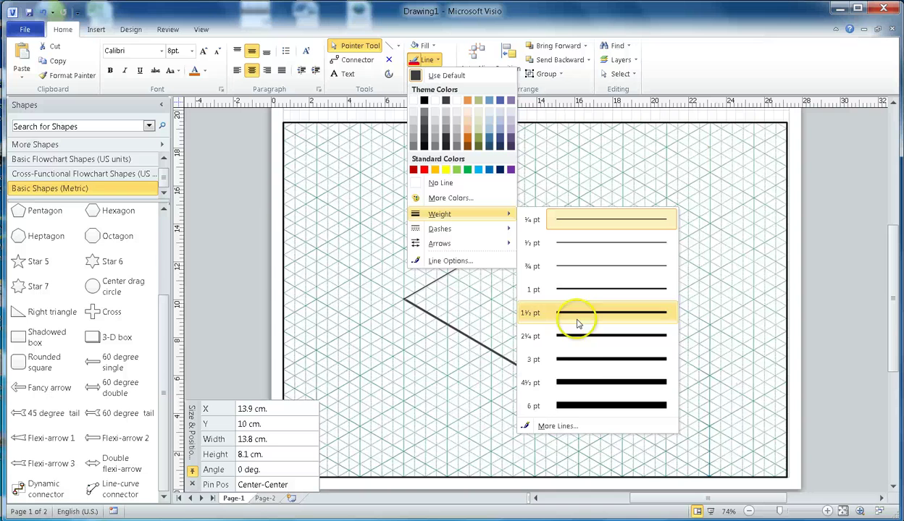
{"action": "left_click", "coordinate": [587, 360]}
{"action": "left_click", "coordinate": [688, 316]}
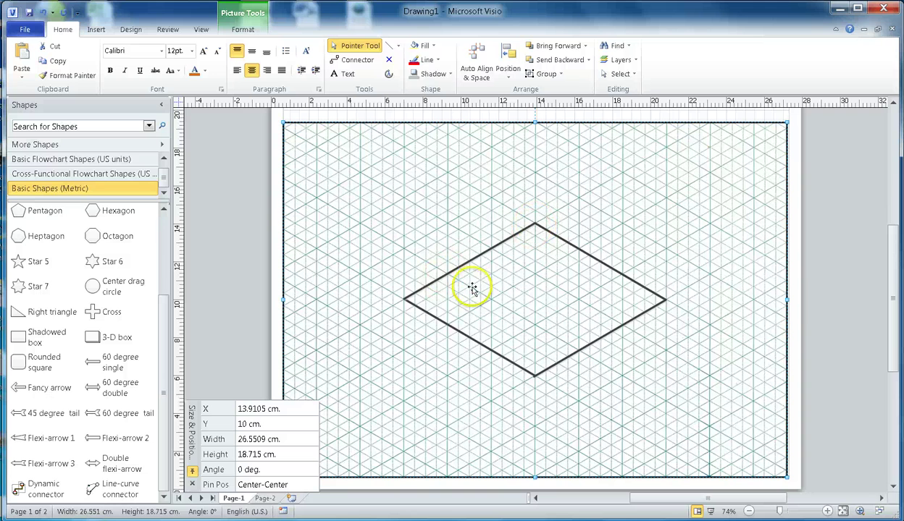
Draw construction lines from the top vertex to both lower edge midpoints
{"action": "left_click", "coordinate": [390, 45]}
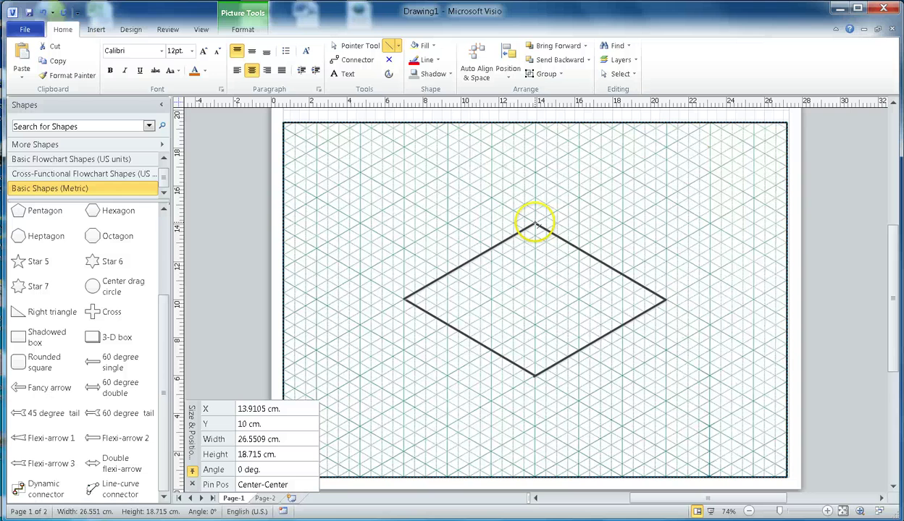
{"action": "left_click_drag", "start_coordinate": [534, 226], "coordinate": [470, 337]}
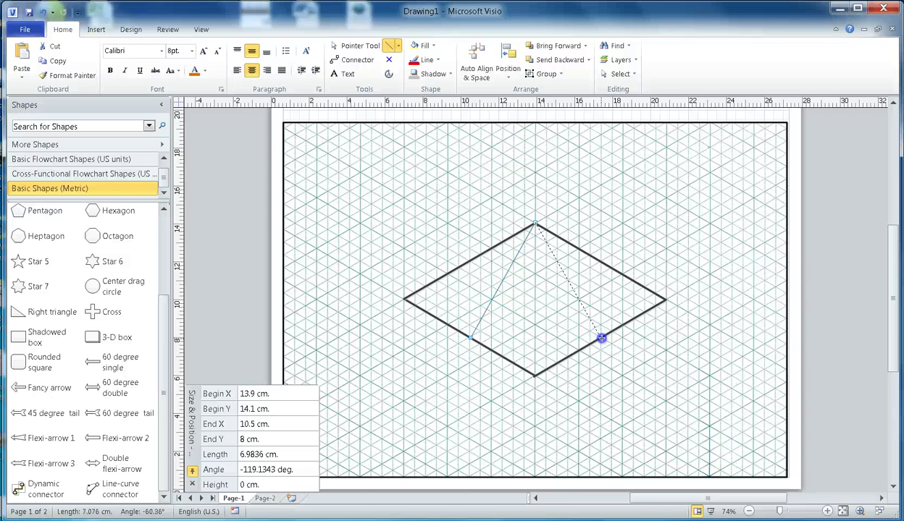
{"action": "left_click_drag", "start_coordinate": [601, 338], "coordinate": [601, 338]}
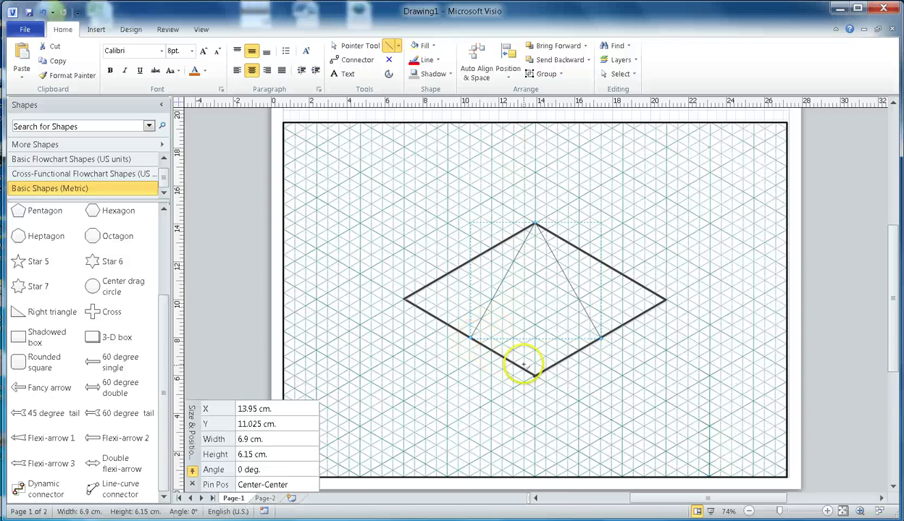
Draw lines from the bottom vertex to both upper edge midpoints and drop a curved connector above
{"action": "left_click_drag", "start_coordinate": [534, 374], "coordinate": [485, 298]}
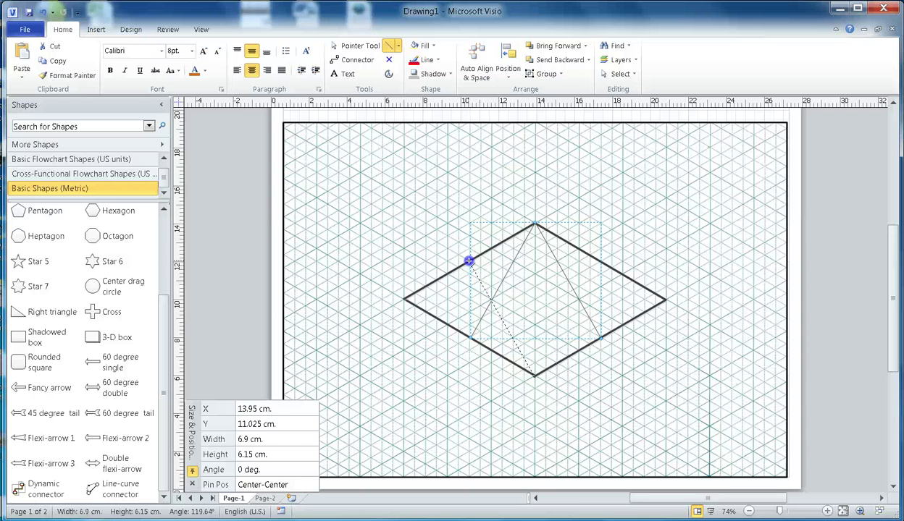
{"action": "left_click_drag", "start_coordinate": [469, 260], "coordinate": [469, 261]}
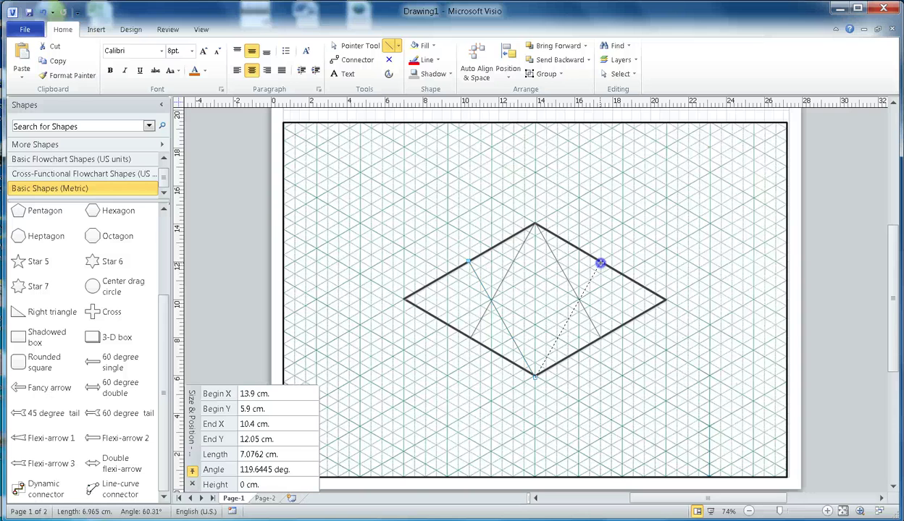
{"action": "left_click_drag", "start_coordinate": [600, 263], "coordinate": [600, 262]}
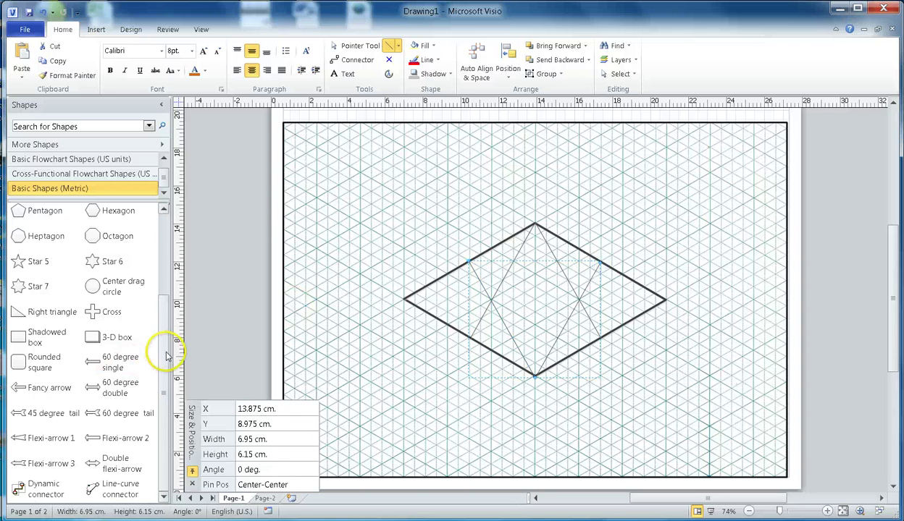
{"action": "left_click_drag", "start_coordinate": [124, 498], "coordinate": [428, 206]}
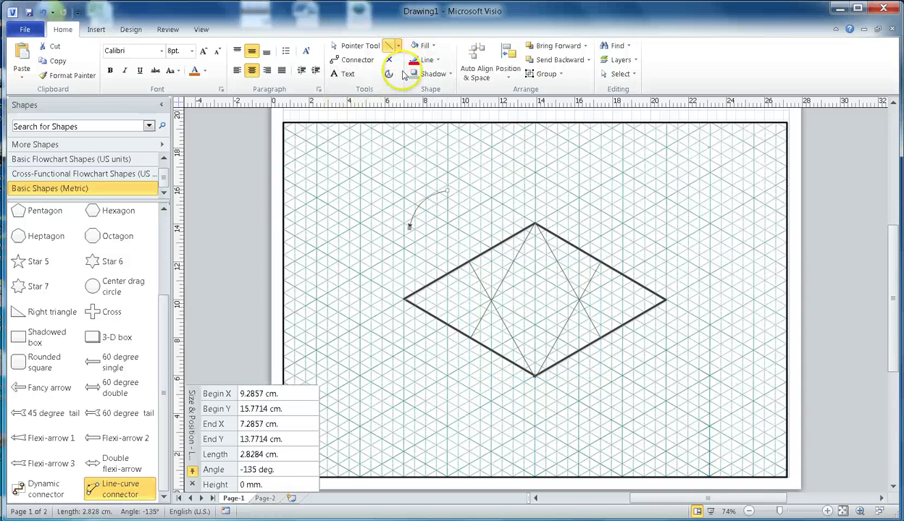
Remove the curved connector's arrowheads and bend it upward into an arc
{"action": "left_click", "coordinate": [439, 63]}
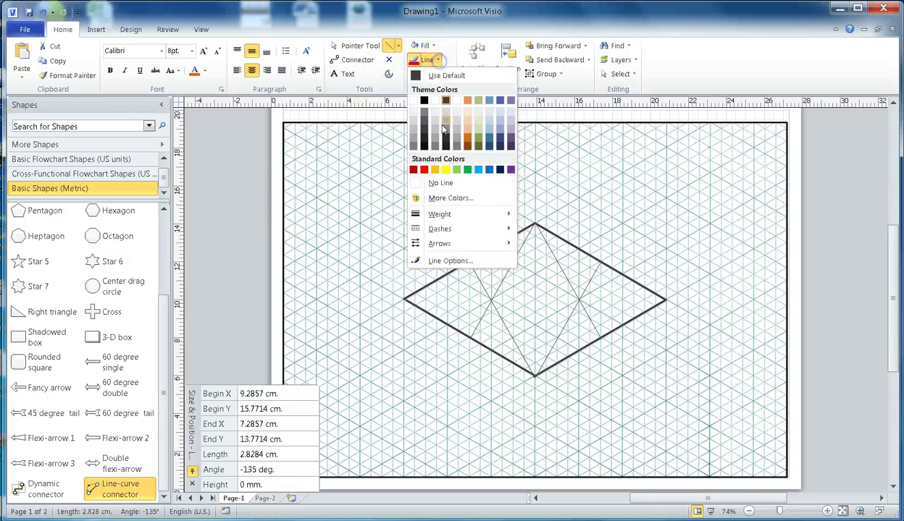
{"action": "mouse_move", "coordinate": [435, 243]}
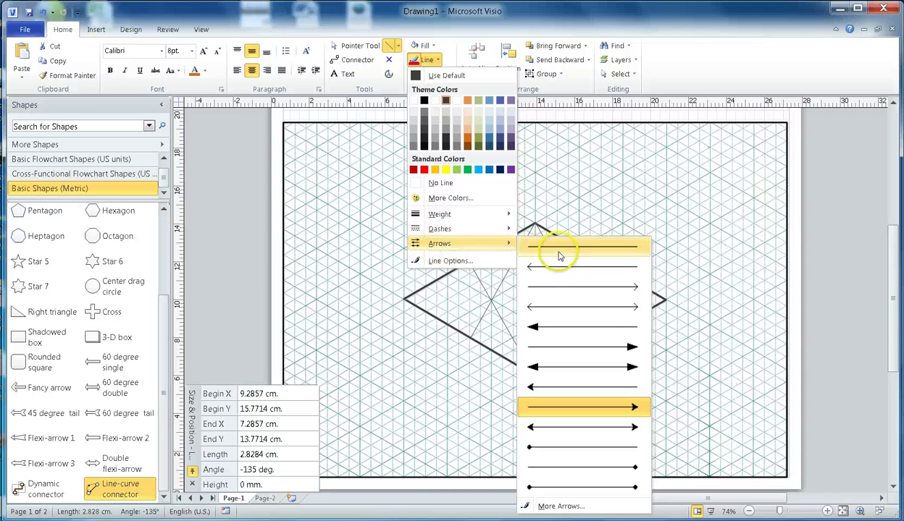
{"action": "left_click", "coordinate": [583, 250]}
{"action": "left_click_drag", "start_coordinate": [425, 213], "coordinate": [425, 189]}
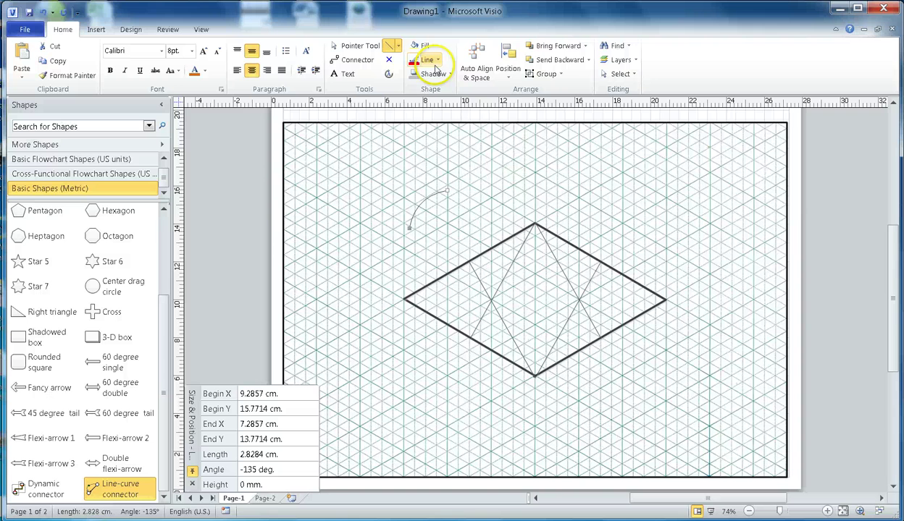
Set the arc to 3 pt and move it onto the rhombus's upper-left edge
{"action": "left_click", "coordinate": [427, 60]}
{"action": "mouse_move", "coordinate": [455, 221]}
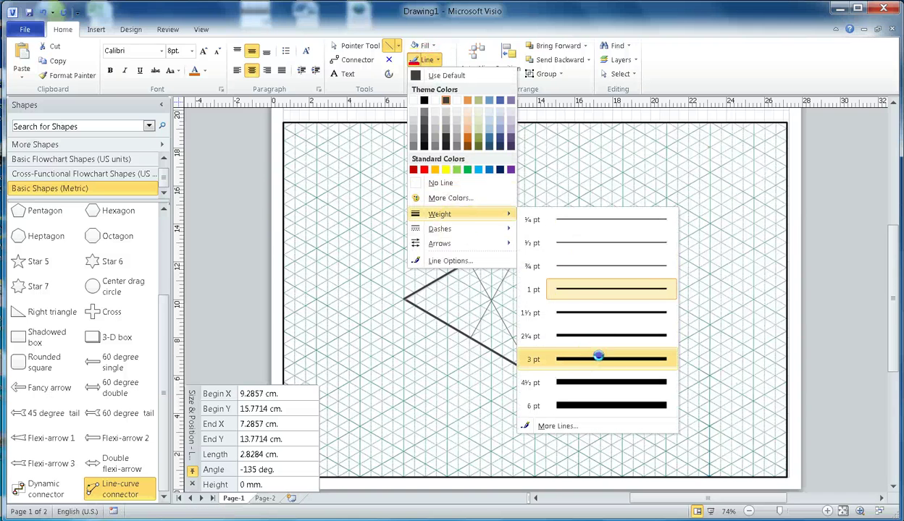
{"action": "left_click", "coordinate": [637, 359]}
{"action": "left_click", "coordinate": [338, 45]}
{"action": "left_click_drag", "start_coordinate": [433, 197], "coordinate": [497, 233]}
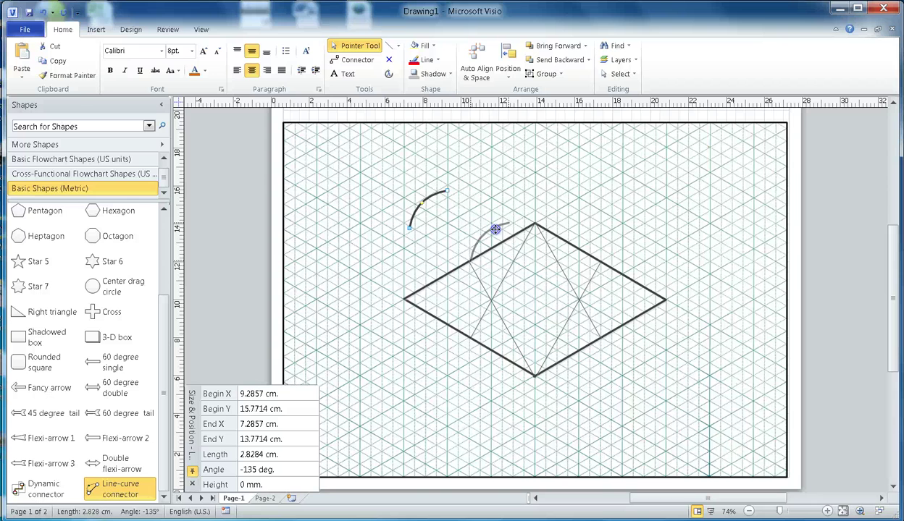
Stretch the arc to the upper-right edge midpoint and raise its curve slightly
{"action": "left_click_drag", "start_coordinate": [494, 230], "coordinate": [597, 262]}
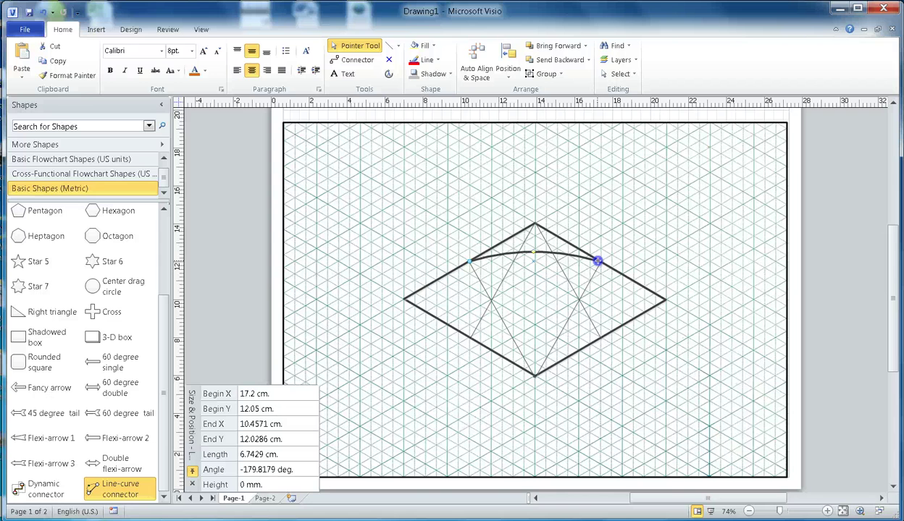
{"action": "left_click", "coordinate": [532, 252]}
{"action": "left_click_drag", "start_coordinate": [535, 252], "coordinate": [535, 248]}
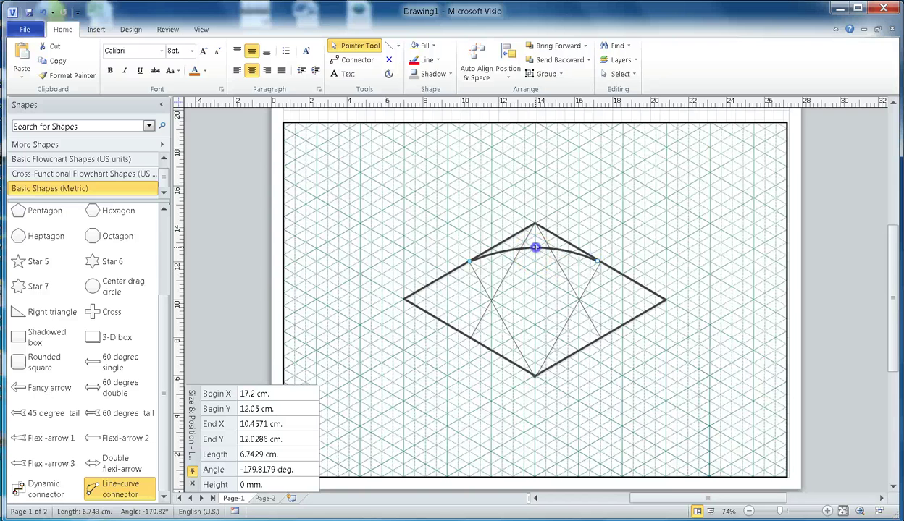
Select the V-shaped construction lines, briefly picking the grid picture in between
{"action": "left_click", "coordinate": [495, 312]}
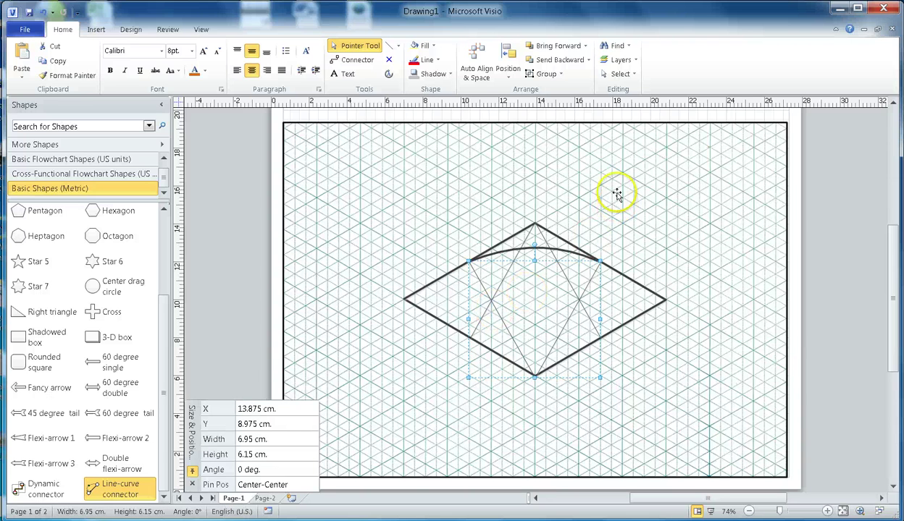
{"action": "left_click", "coordinate": [579, 174]}
{"action": "left_click", "coordinate": [504, 325]}
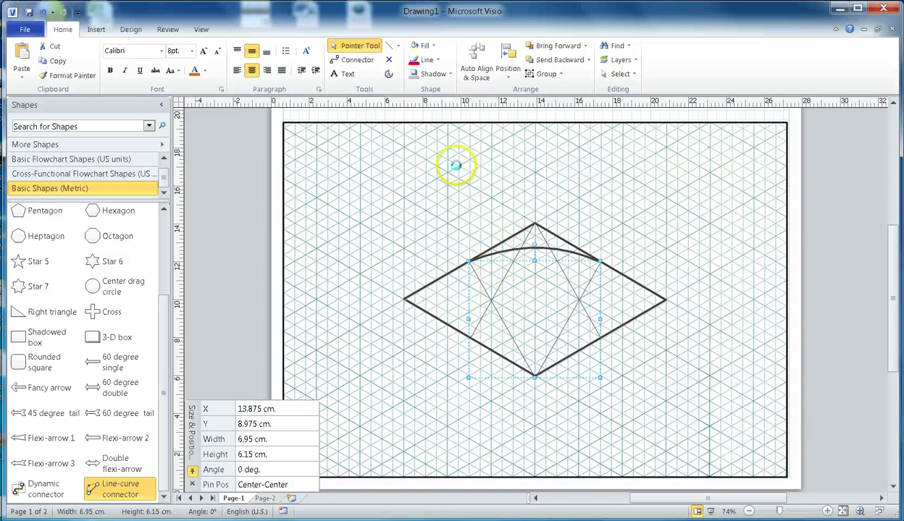
Move the V-shaped construction lines at the bottom vertex aside and cut them from the drawing
{"action": "key", "text": "Right"}
{"action": "key", "text": "Down"}
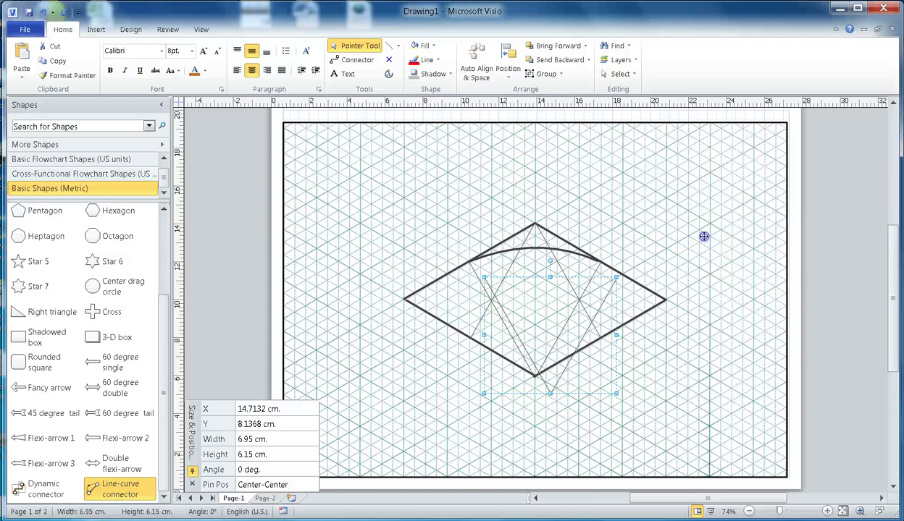
{"action": "left_click_drag", "start_coordinate": [703, 236], "coordinate": [727, 219]}
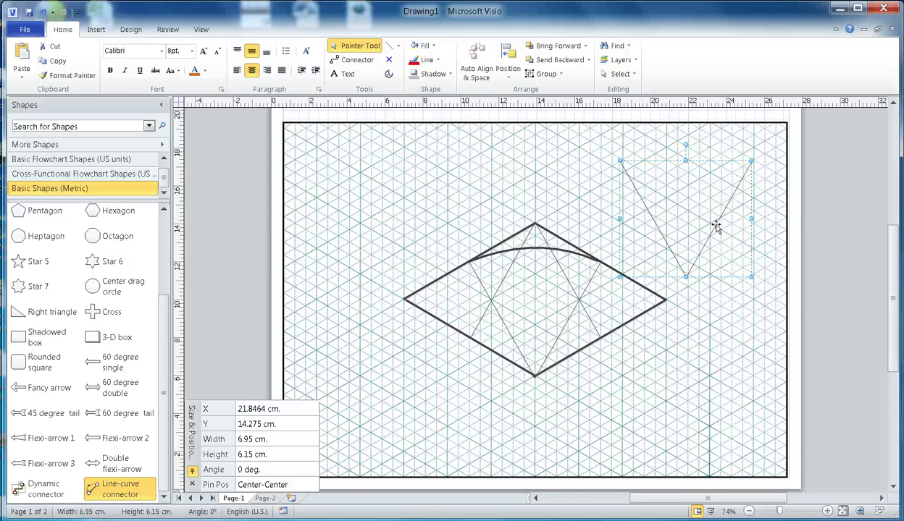
{"action": "right_click", "coordinate": [715, 225]}
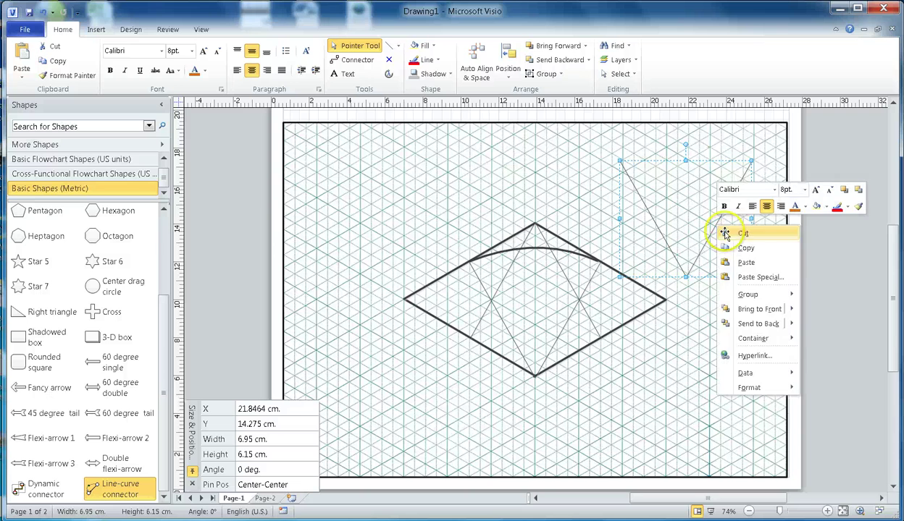
{"action": "left_click", "coordinate": [722, 231]}
{"action": "left_click", "coordinate": [389, 45]}
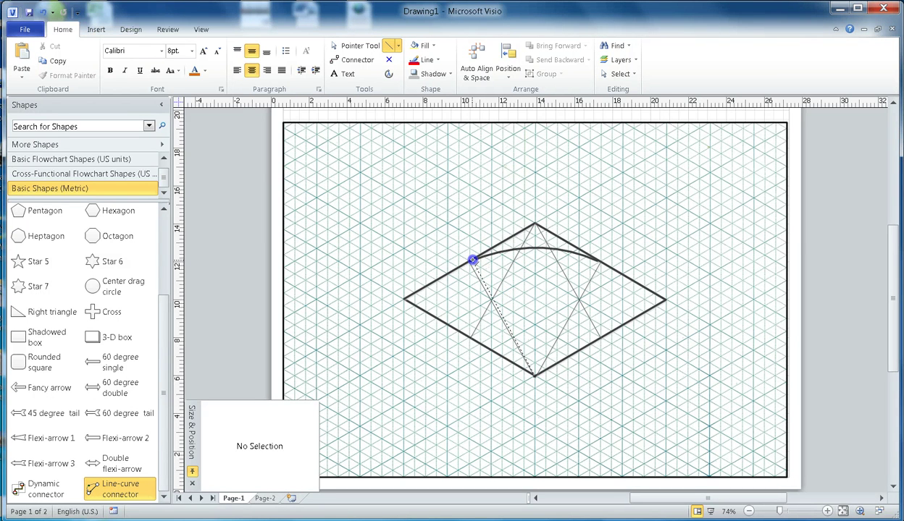
Draw a line up from the rhombus's bottom vertex, ending at the arc's apex
{"action": "left_click_drag", "start_coordinate": [472, 261], "coordinate": [472, 260]}
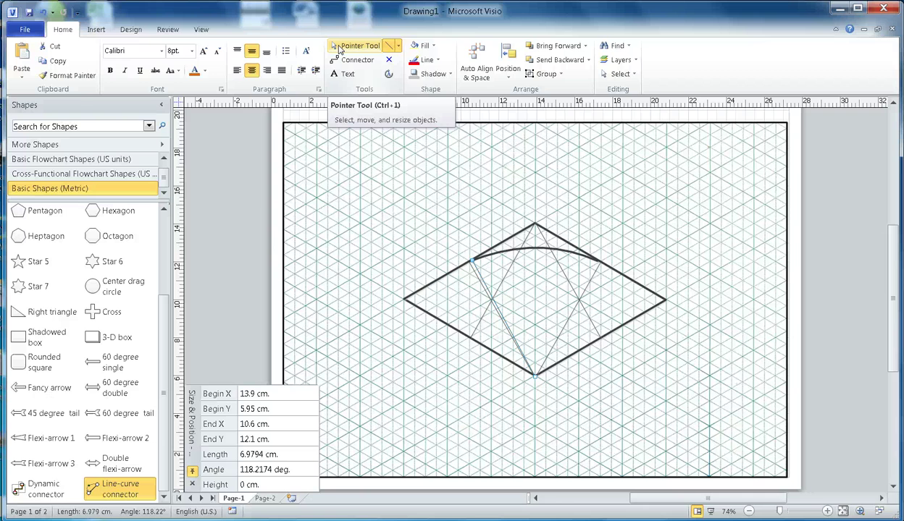
{"action": "left_click", "coordinate": [264, 454]}
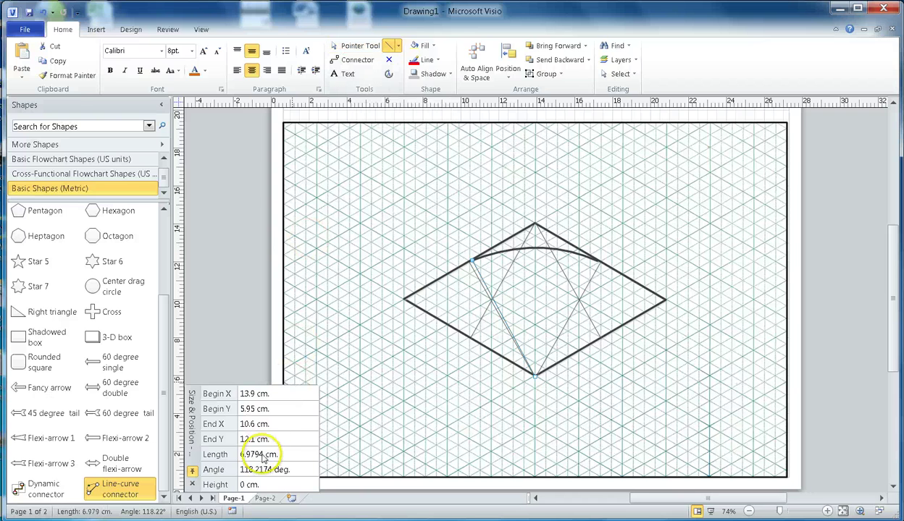
{"action": "right_click", "coordinate": [264, 455]}
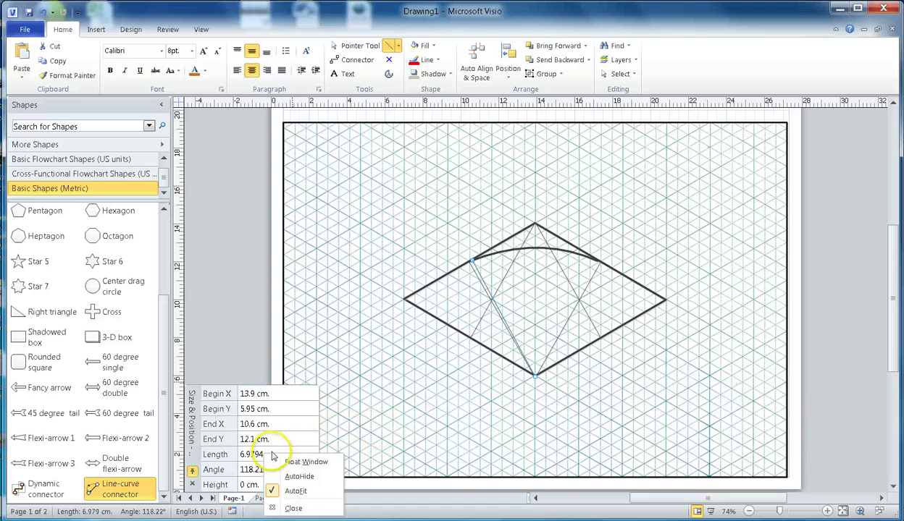
{"action": "left_click", "coordinate": [475, 266]}
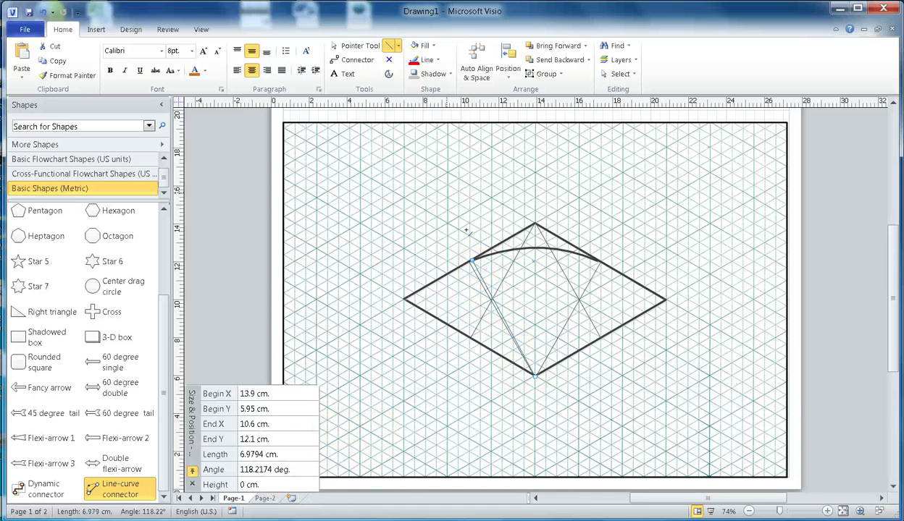
{"action": "left_click", "coordinate": [355, 45]}
{"action": "left_click_drag", "start_coordinate": [475, 268], "coordinate": [534, 247]}
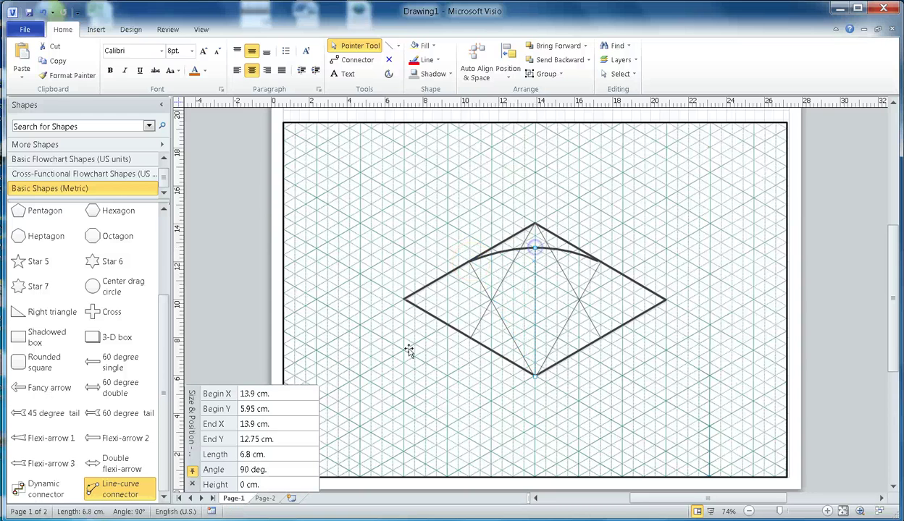
Set the vertical construction line's length to 6.9794 cm
{"action": "left_click", "coordinate": [253, 454]}
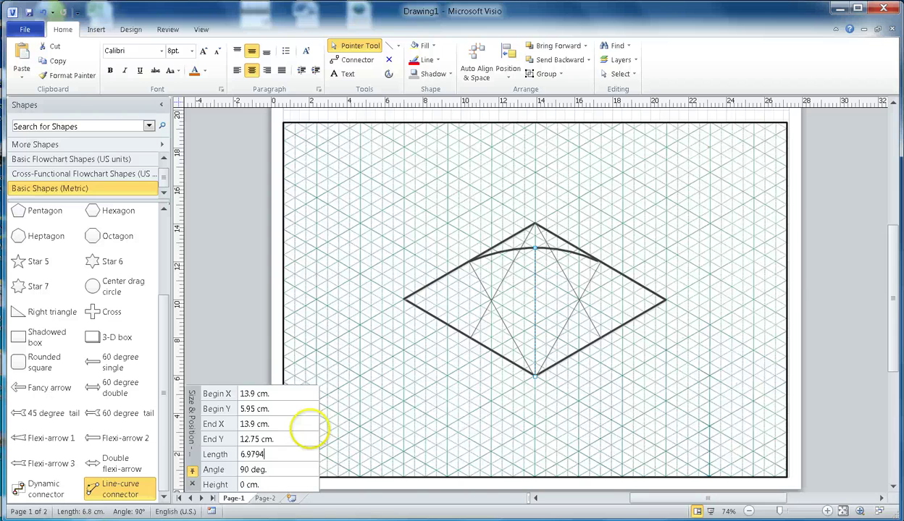
{"action": "type", "text": "6.9794"}
{"action": "key", "text": "Return"}
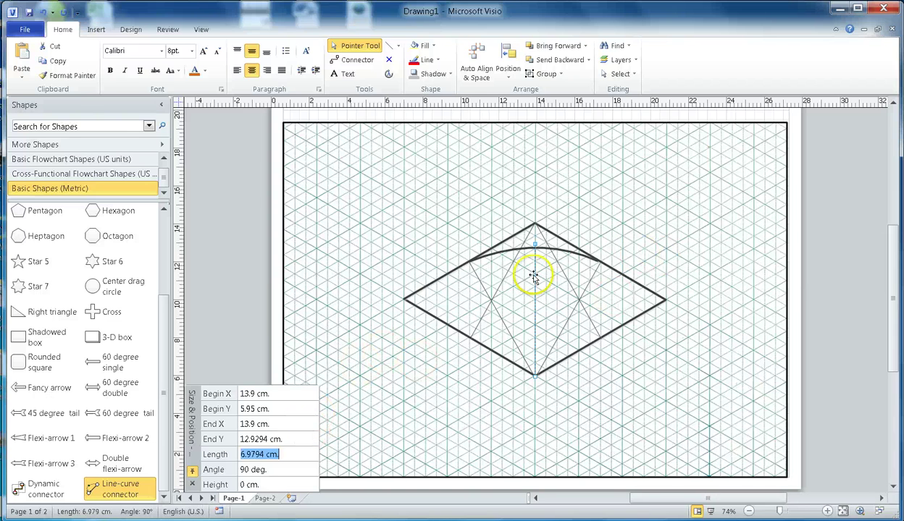
{"action": "left_click", "coordinate": [546, 251]}
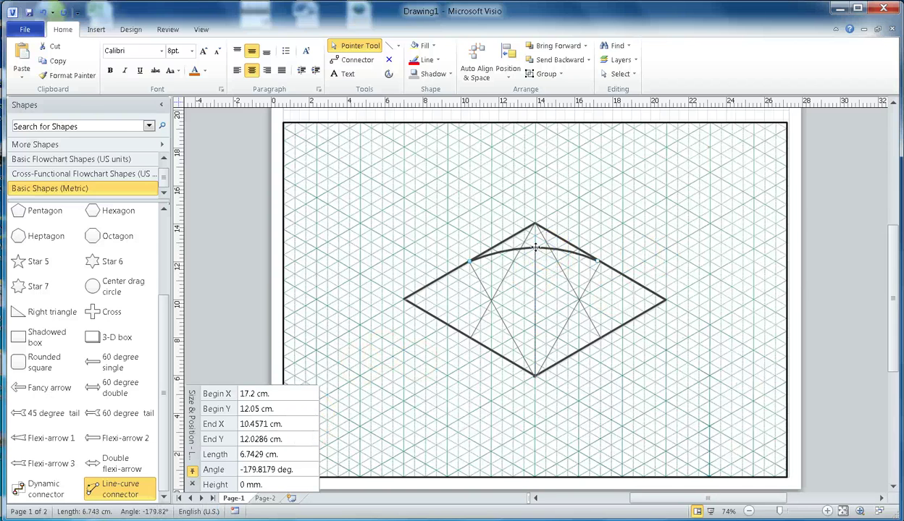
Raise the arc slightly toward the rhombus's top vertex
{"action": "left_click", "coordinate": [536, 248]}
{"action": "left_click_drag", "start_coordinate": [536, 248], "coordinate": [536, 244]}
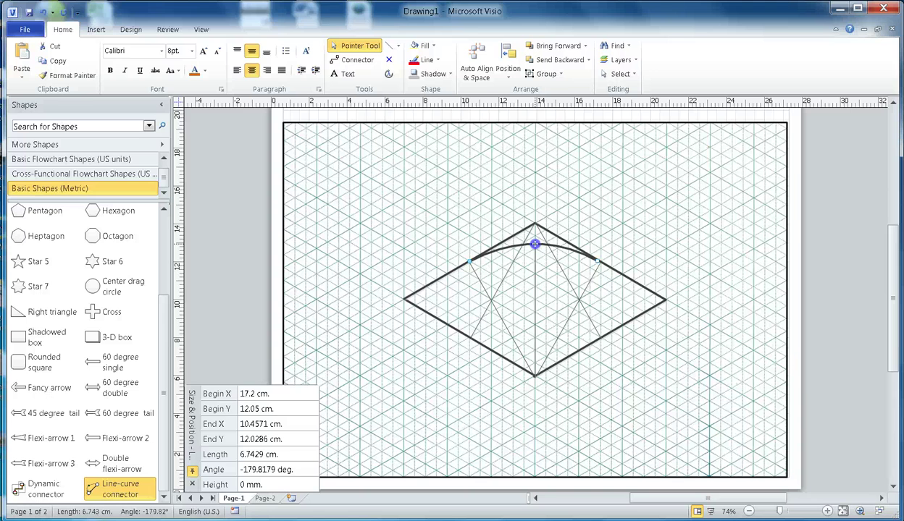
{"action": "left_click", "coordinate": [547, 287]}
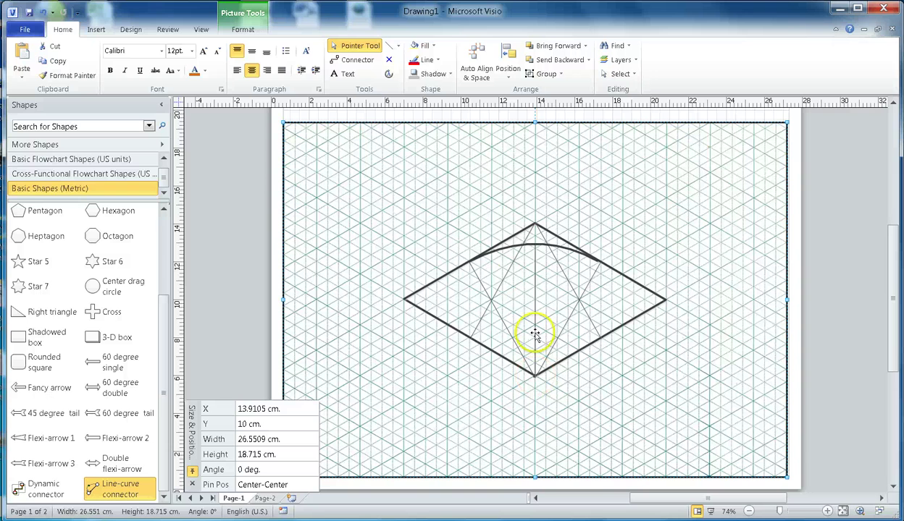
Cut the vertical centre line out of the rhombus and zoom in
{"action": "left_click", "coordinate": [533, 278]}
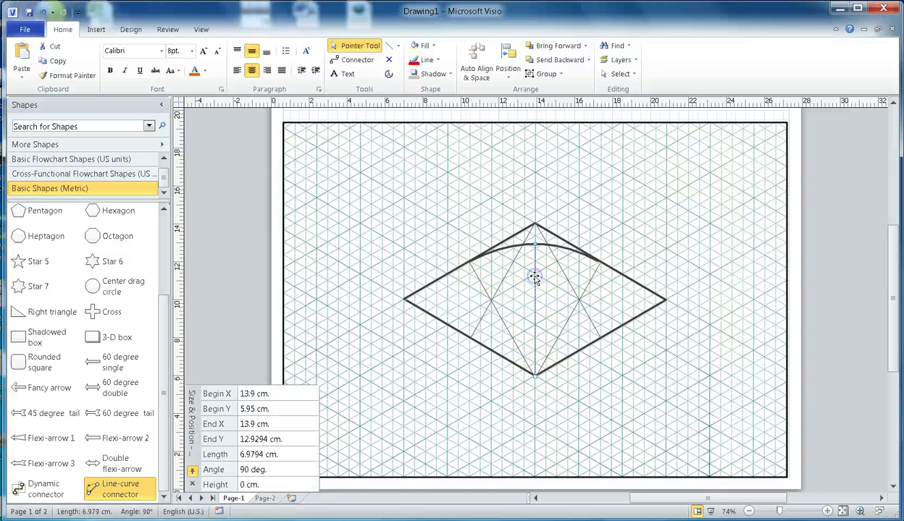
{"action": "right_click", "coordinate": [534, 278]}
{"action": "left_click", "coordinate": [567, 288]}
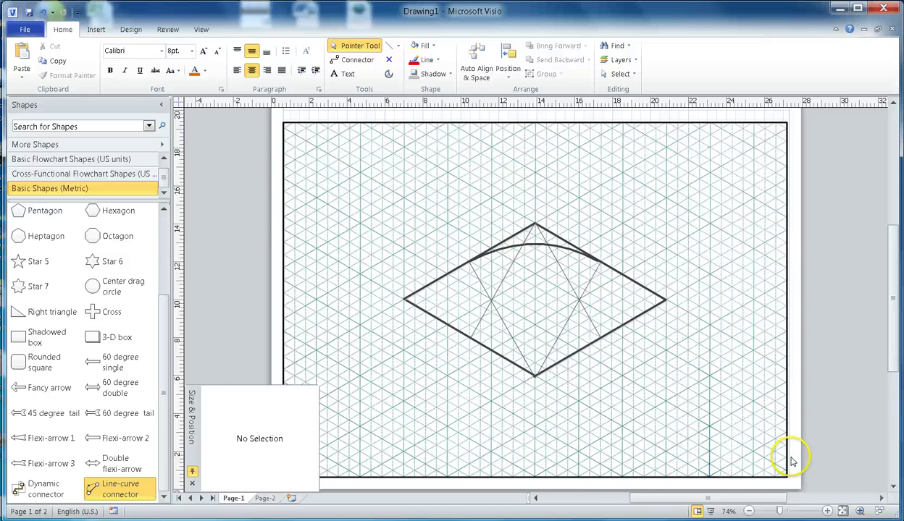
{"action": "left_click", "coordinate": [826, 512]}
Snap the top arc's right end to the edge tangent point, keeping it bowed toward the top corner
{"action": "left_click", "coordinate": [826, 512]}
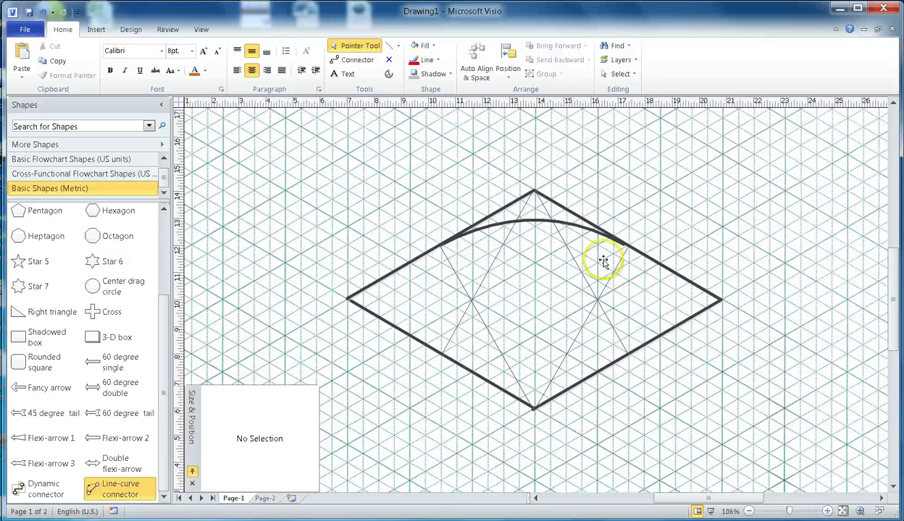
{"action": "left_click", "coordinate": [628, 246]}
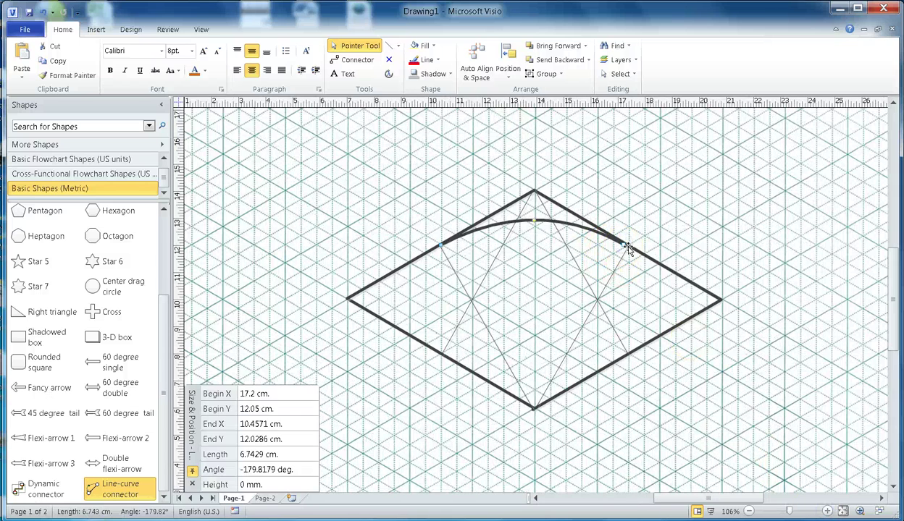
{"action": "left_click_drag", "start_coordinate": [624, 245], "coordinate": [627, 246]}
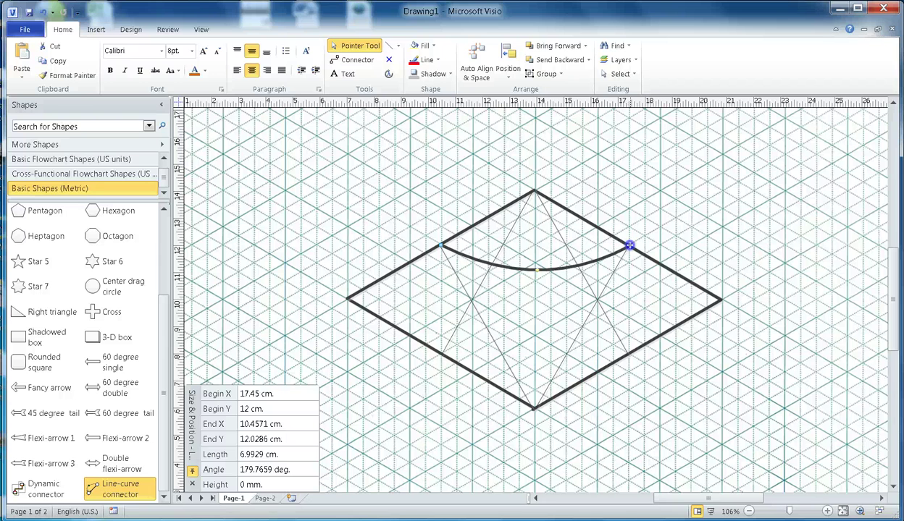
{"action": "left_click", "coordinate": [537, 272]}
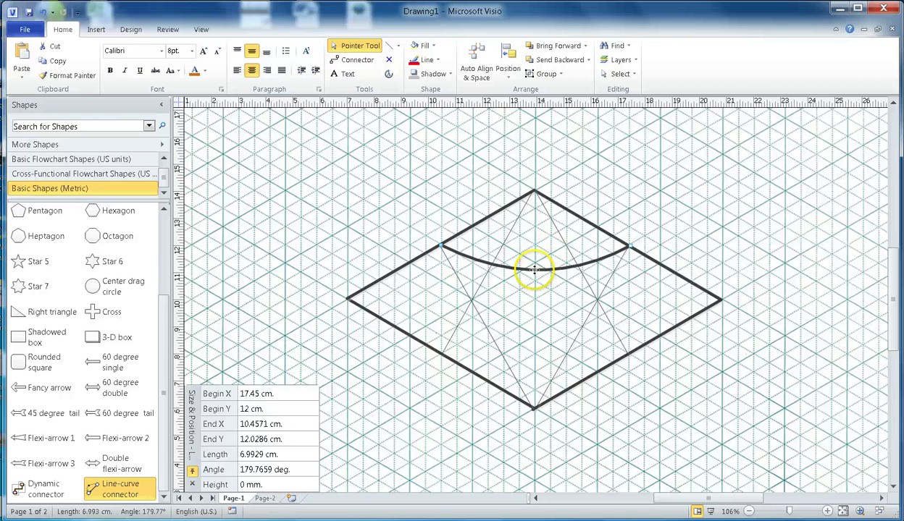
{"action": "left_click", "coordinate": [43, 12]}
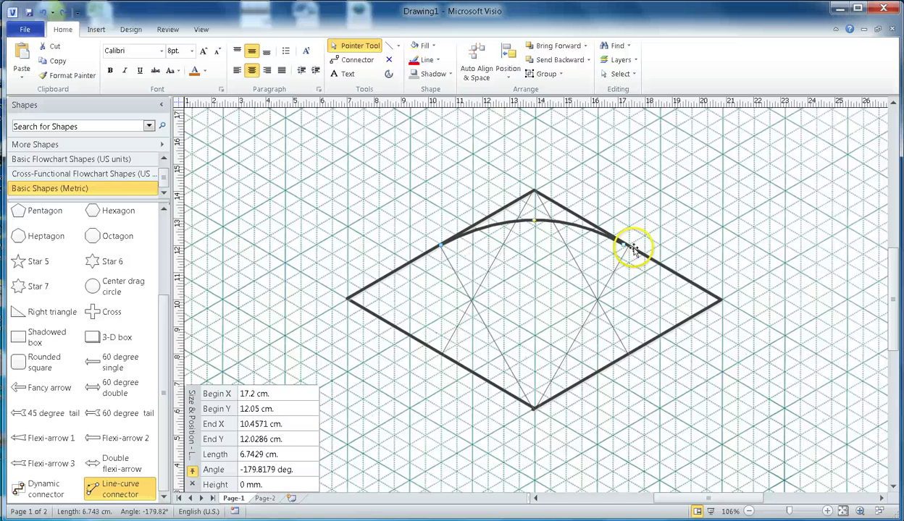
{"action": "left_click_drag", "start_coordinate": [626, 245], "coordinate": [628, 245]}
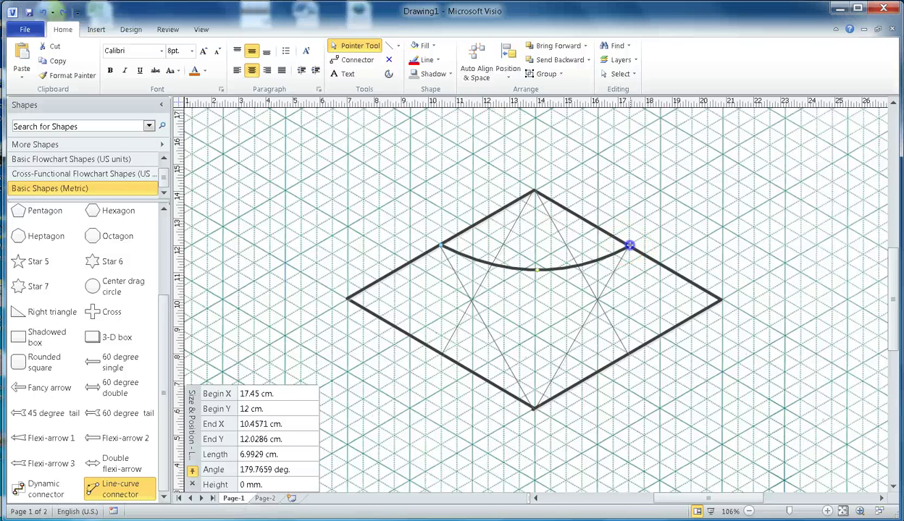
{"action": "left_click_drag", "start_coordinate": [537, 267], "coordinate": [534, 220]}
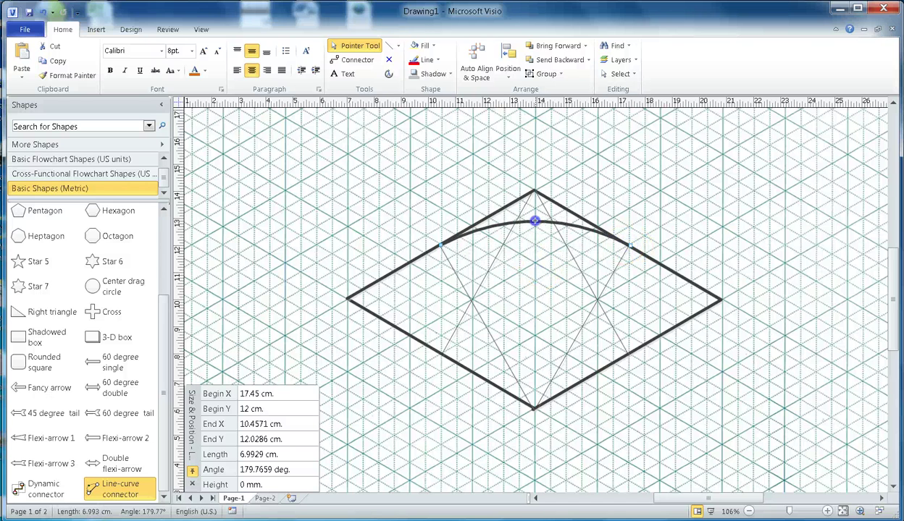
{"action": "left_click", "coordinate": [686, 202]}
{"action": "left_click", "coordinate": [529, 214]}
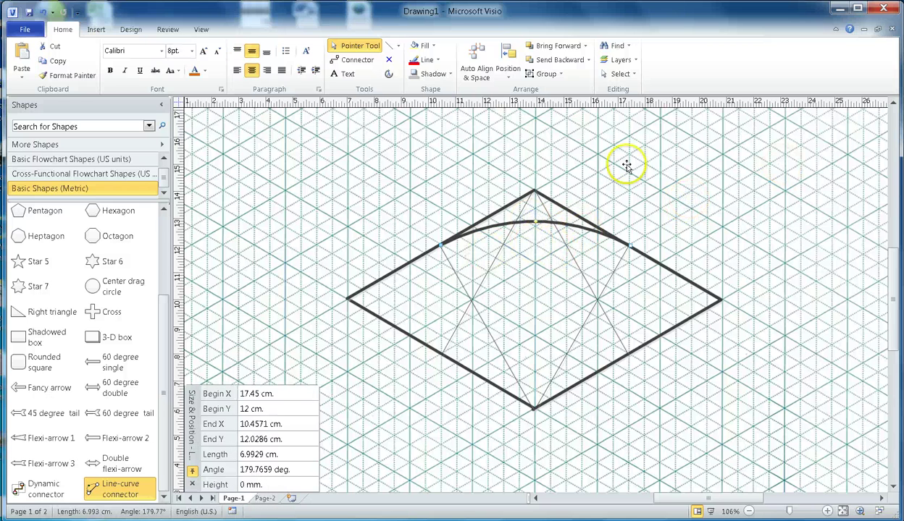
Copy the top arc down, fit its ends to the lower tangent points, and bow it downward
{"action": "left_click", "coordinate": [485, 229]}
{"action": "left_click", "coordinate": [484, 229]}
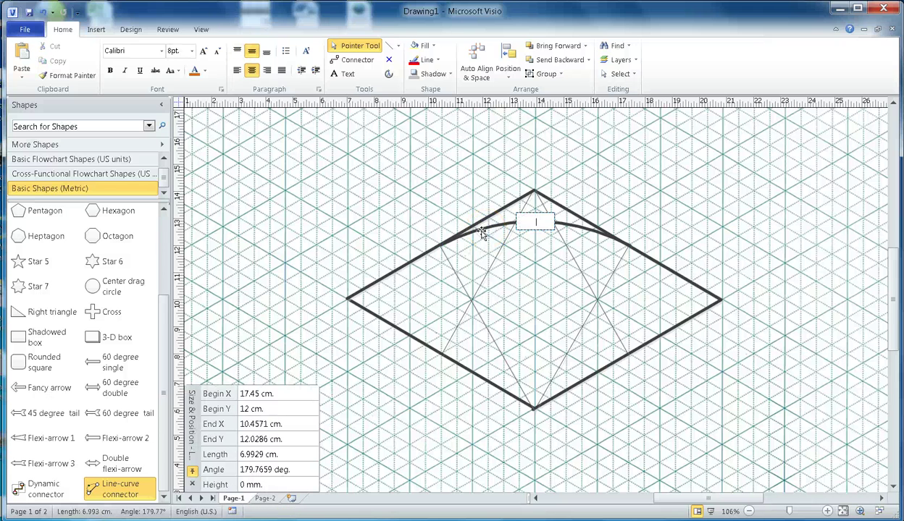
{"action": "left_click", "coordinate": [491, 232]}
{"action": "left_click", "coordinate": [491, 230]}
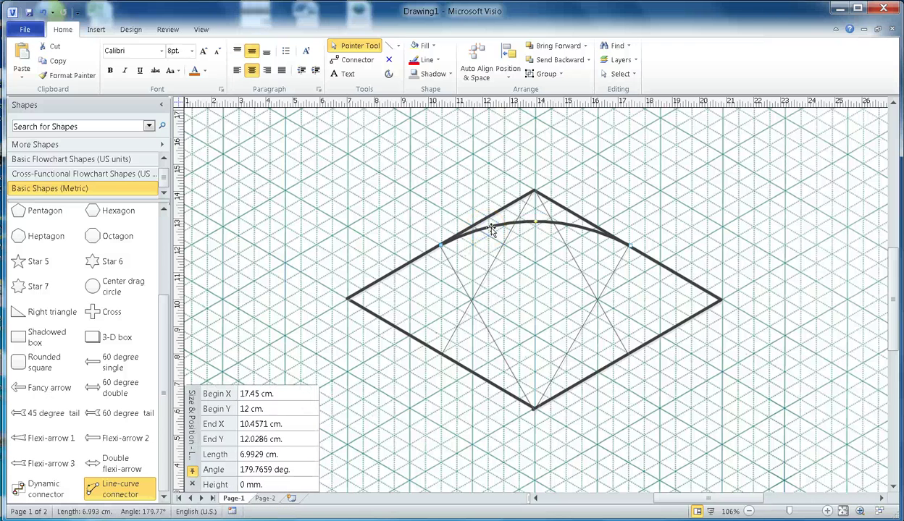
{"action": "left_click_drag", "start_coordinate": [491, 229], "coordinate": [513, 252]}
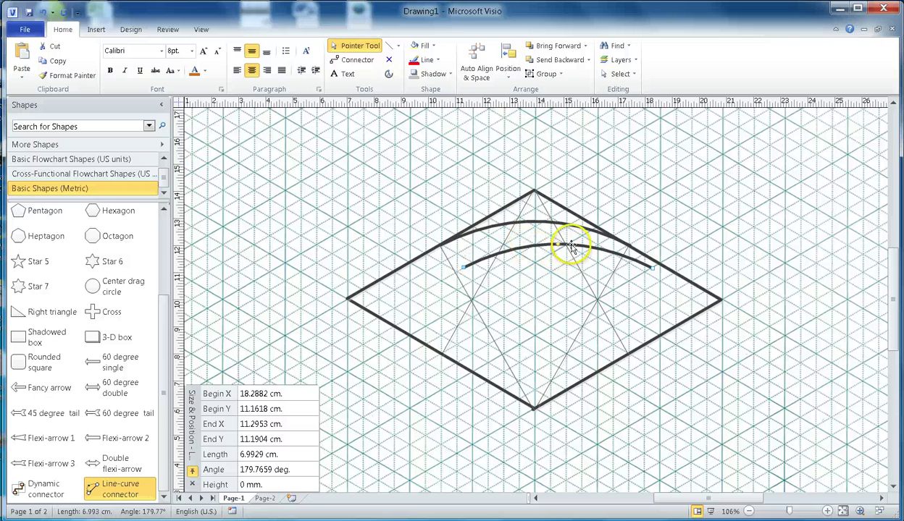
{"action": "left_click_drag", "start_coordinate": [570, 248], "coordinate": [548, 328]}
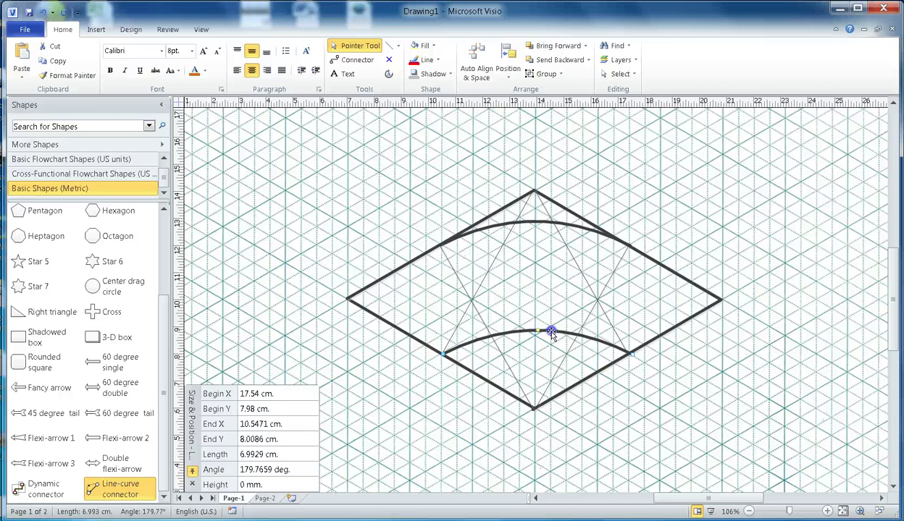
{"action": "left_click_drag", "start_coordinate": [641, 357], "coordinate": [630, 355]}
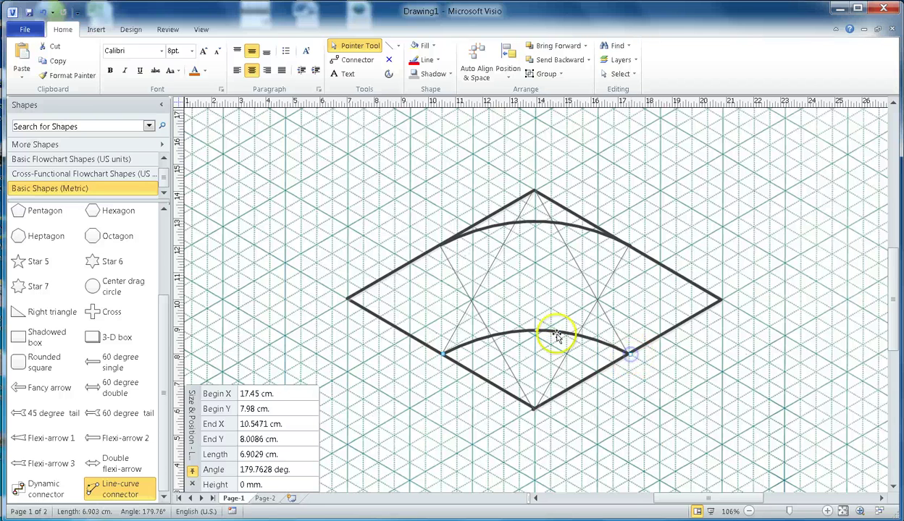
{"action": "left_click_drag", "start_coordinate": [535, 330], "coordinate": [533, 376]}
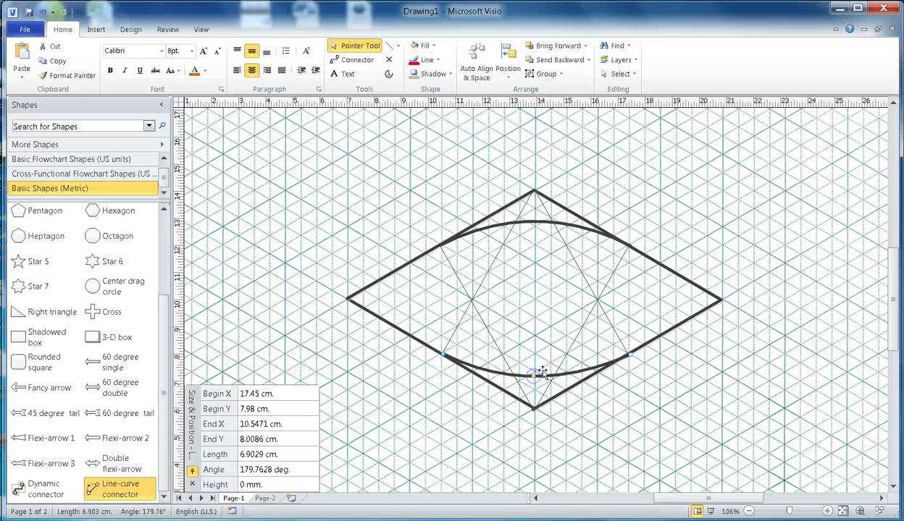
{"action": "left_click", "coordinate": [598, 301]}
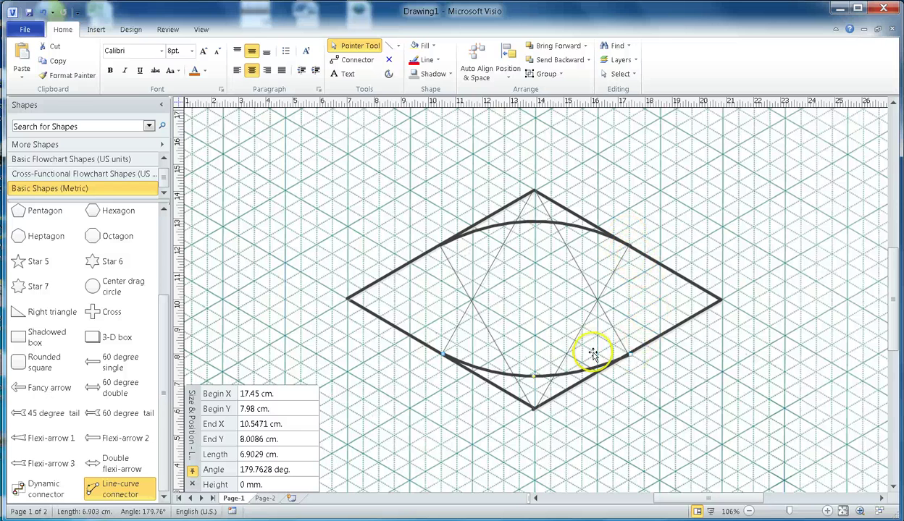
Copy the arc, swing its end round and widen its bulge to form a side arc
{"action": "left_click_drag", "start_coordinate": [535, 372], "coordinate": [584, 256]}
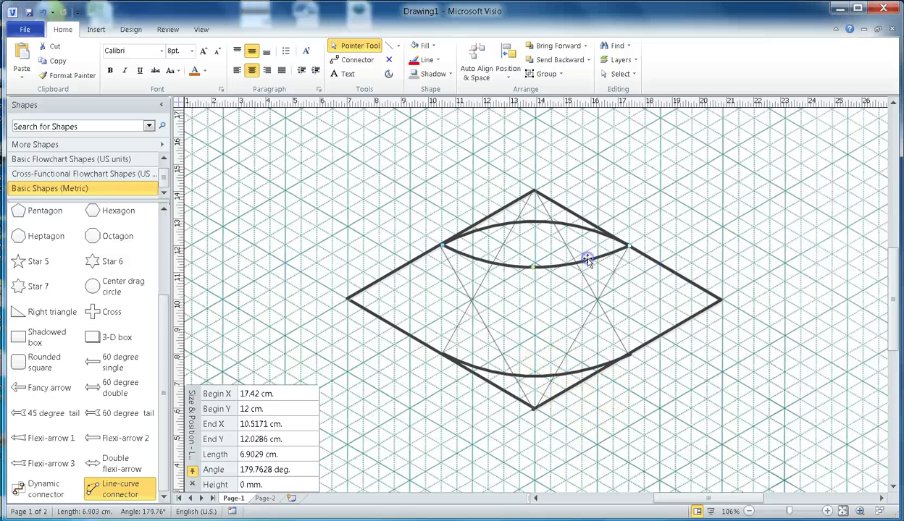
{"action": "left_click", "coordinate": [443, 249]}
{"action": "left_click_drag", "start_coordinate": [441, 244], "coordinate": [631, 353]}
{"action": "left_click_drag", "start_coordinate": [651, 299], "coordinate": [408, 298]}
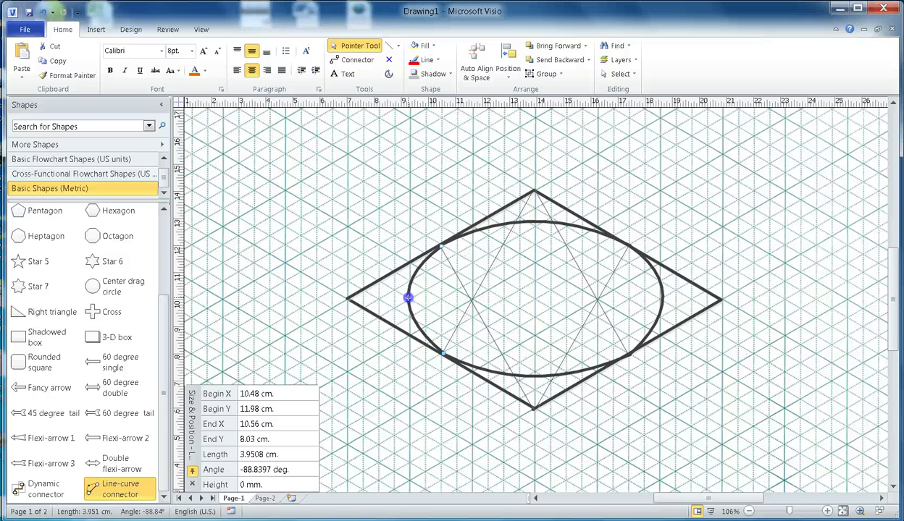
Refit the bottom arc's right end to the lower-right tangent point so it joins the side arc
{"action": "left_click", "coordinate": [635, 356]}
{"action": "left_click_drag", "start_coordinate": [628, 353], "coordinate": [632, 351]}
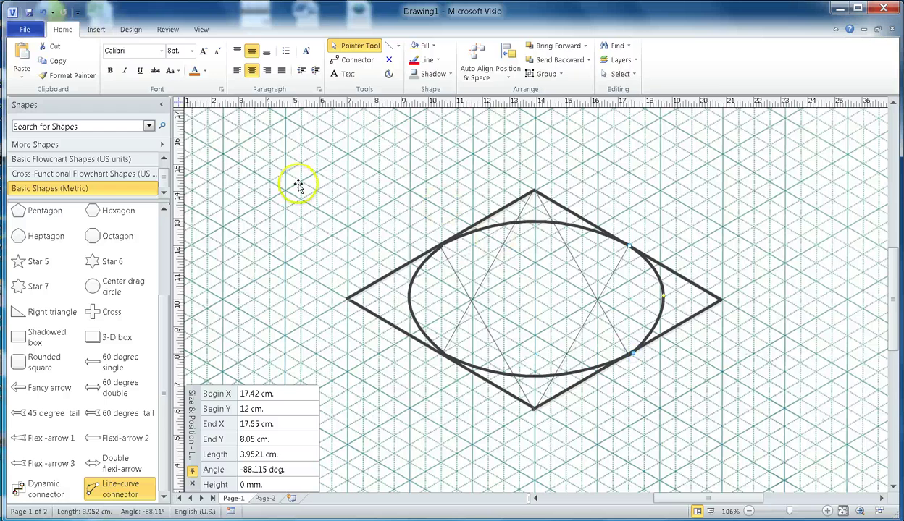
{"action": "left_click", "coordinate": [42, 13]}
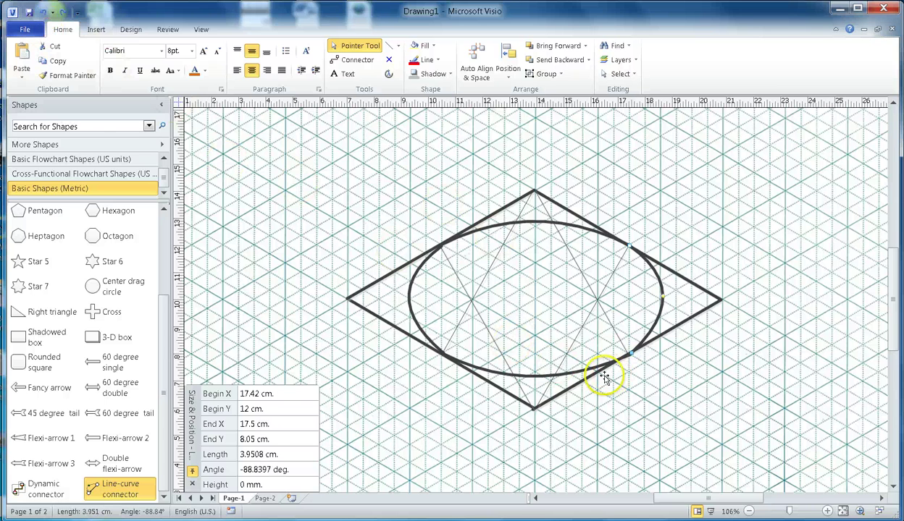
{"action": "left_click", "coordinate": [580, 371]}
{"action": "left_click_drag", "start_coordinate": [630, 360], "coordinate": [627, 354]}
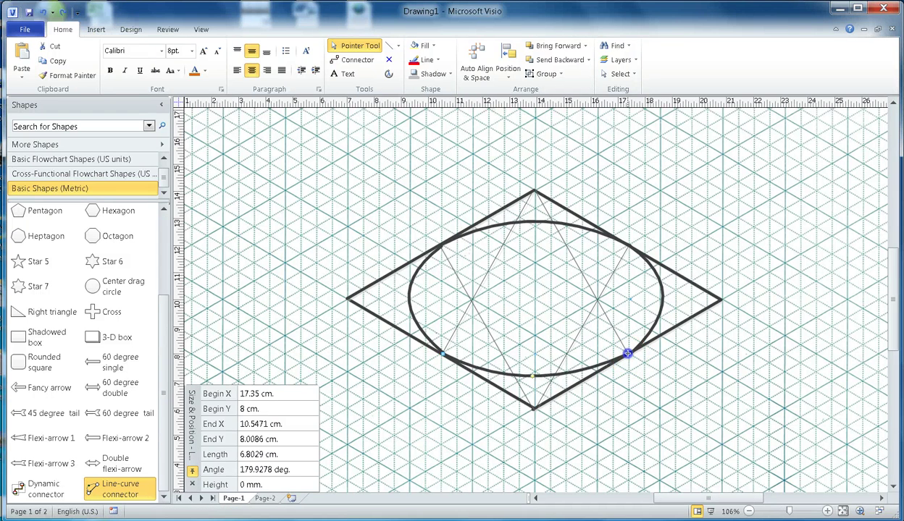
{"action": "left_click", "coordinate": [763, 284]}
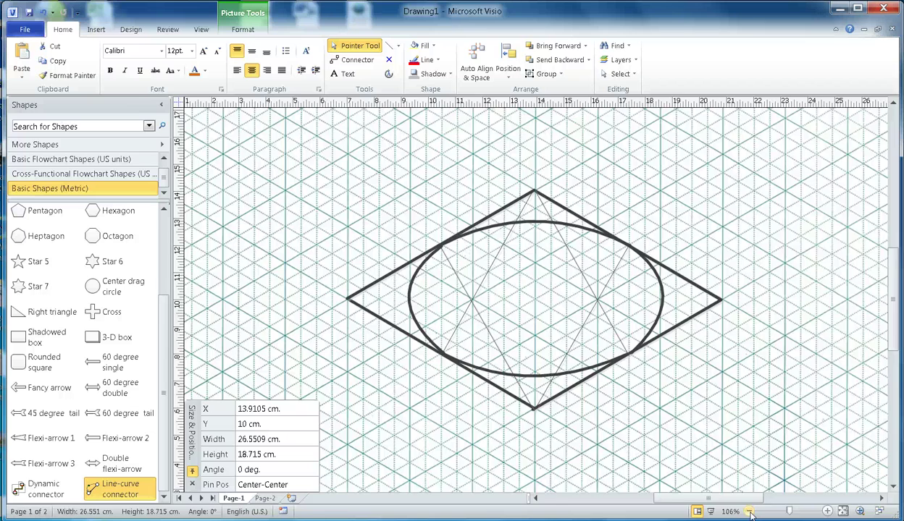
Zoom out from 106% to 64% to view the whole page
{"action": "left_click", "coordinate": [750, 512]}
{"action": "left_click", "coordinate": [749, 512]}
{"action": "left_click", "coordinate": [749, 512]}
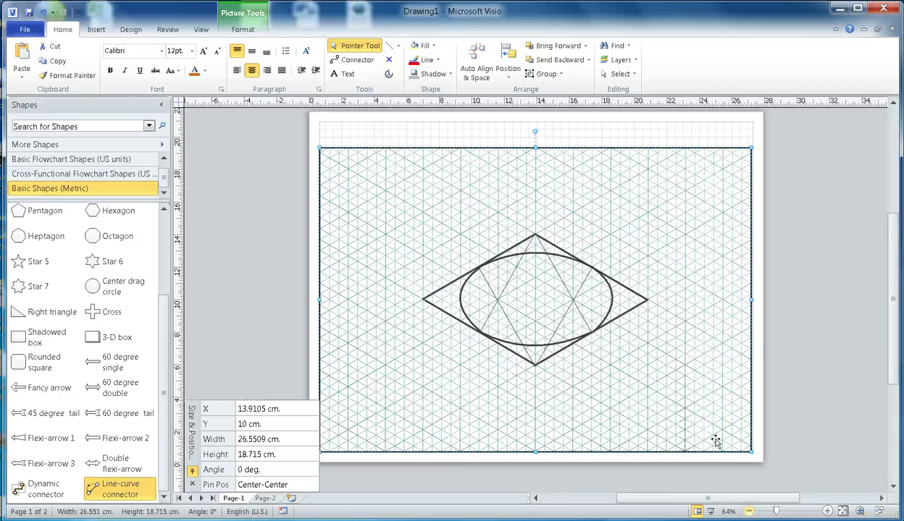